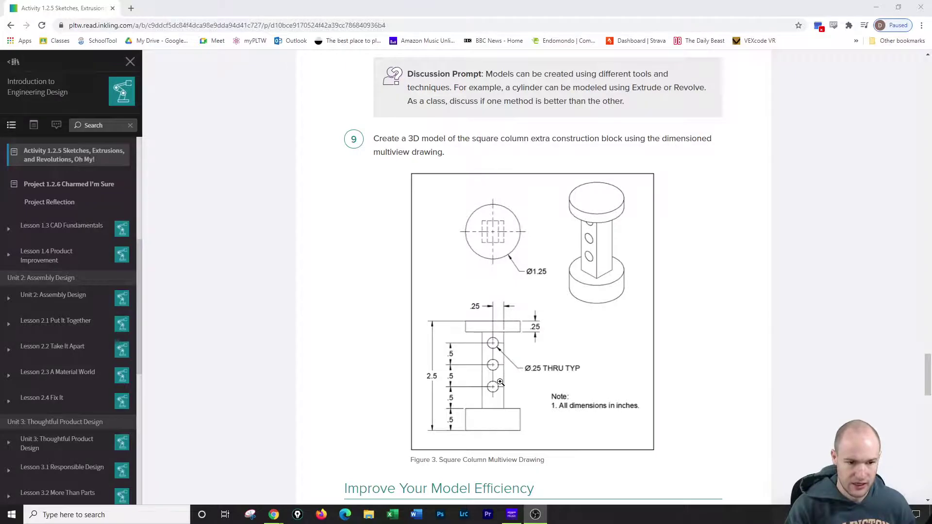
- Examine the dimensioned square column drawing in step 9 and compare it with the modified multiview in step 11
scroll(500, 383, "down", 15)
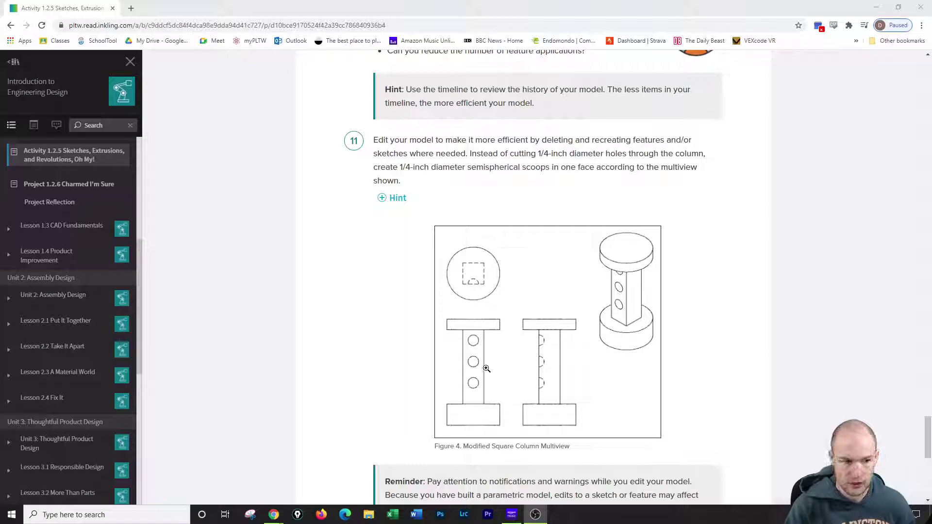
scroll(479, 324, "up", 6)
scroll(478, 324, "up", 7)
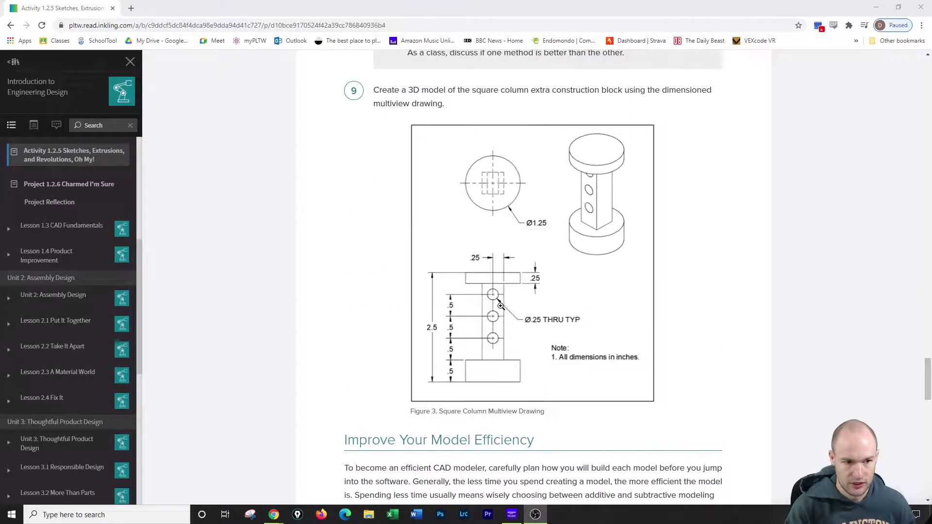
scroll(499, 362, "down", 13)
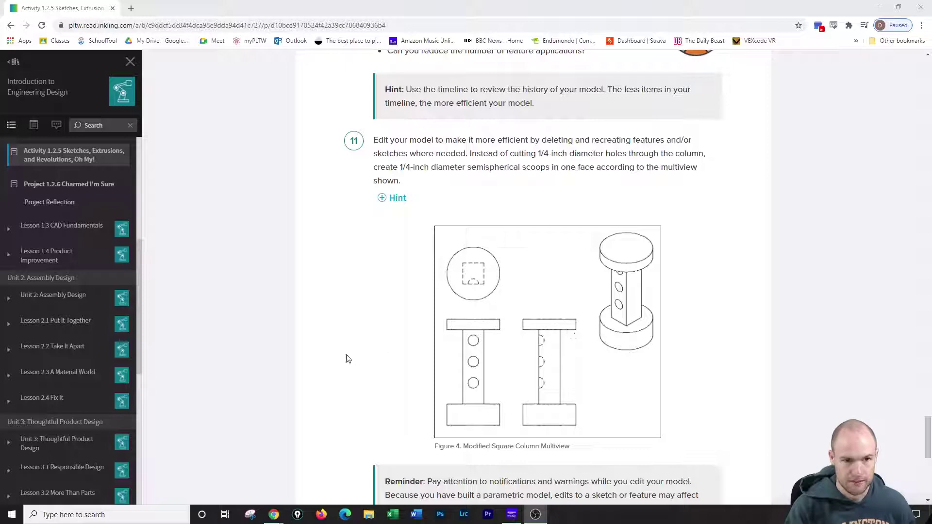
scroll(347, 359, "up", 15)
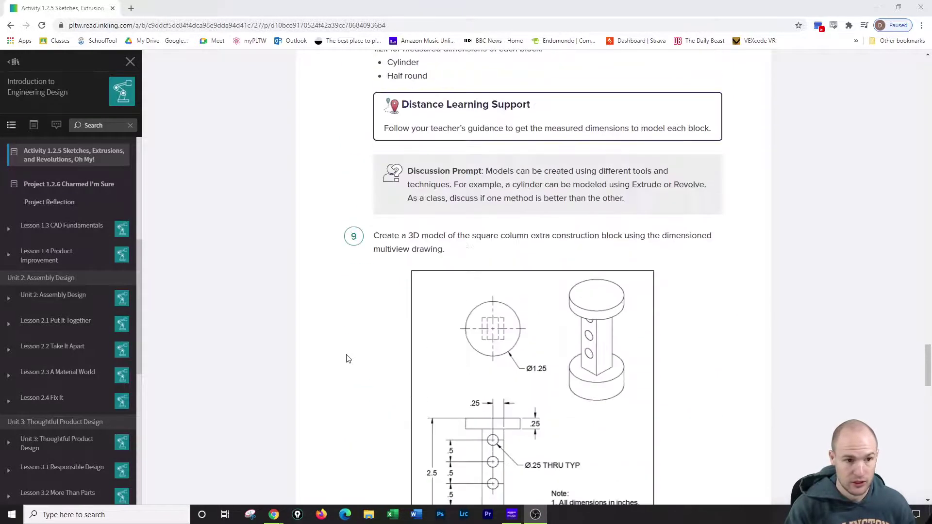
scroll(347, 359, "down", 3)
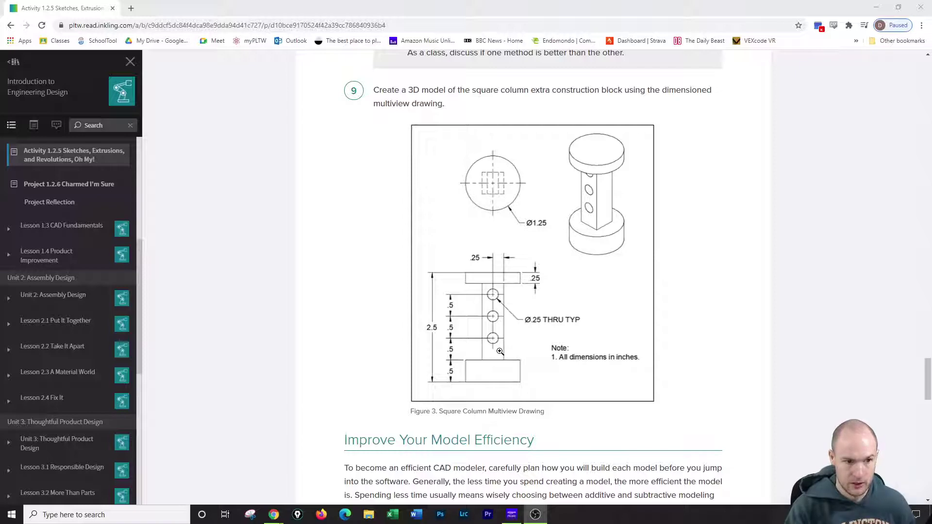
- Switch to Onshape and create a new document named "1.2.5 Revolve 2"
left_click(274, 514)
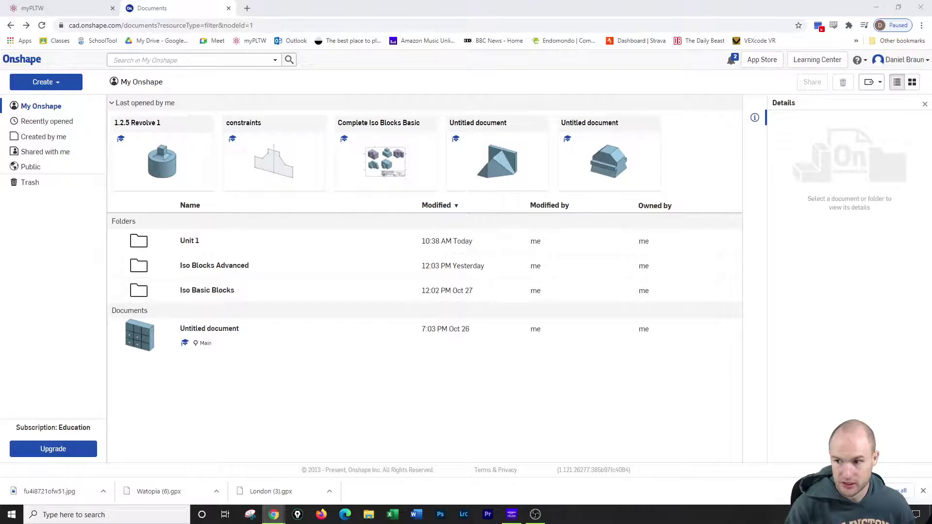
left_click(46, 83)
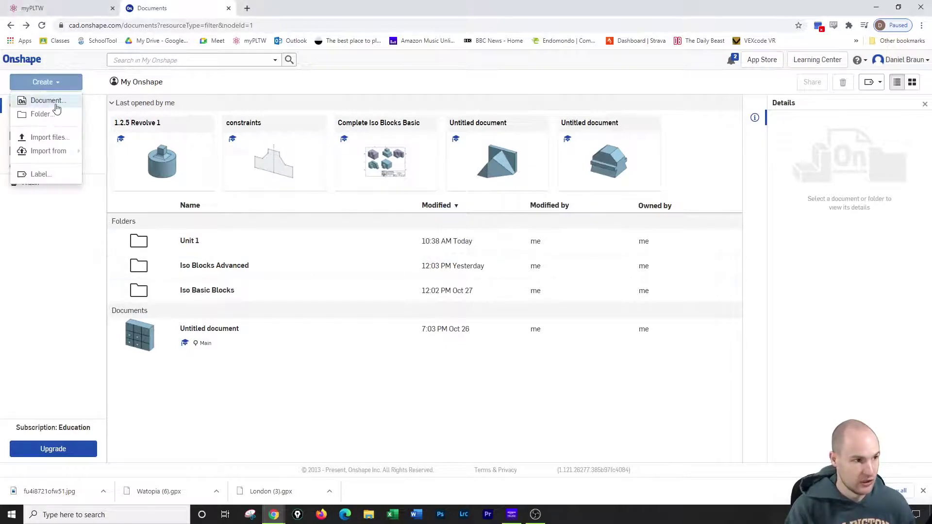
left_click(49, 100)
type("1")
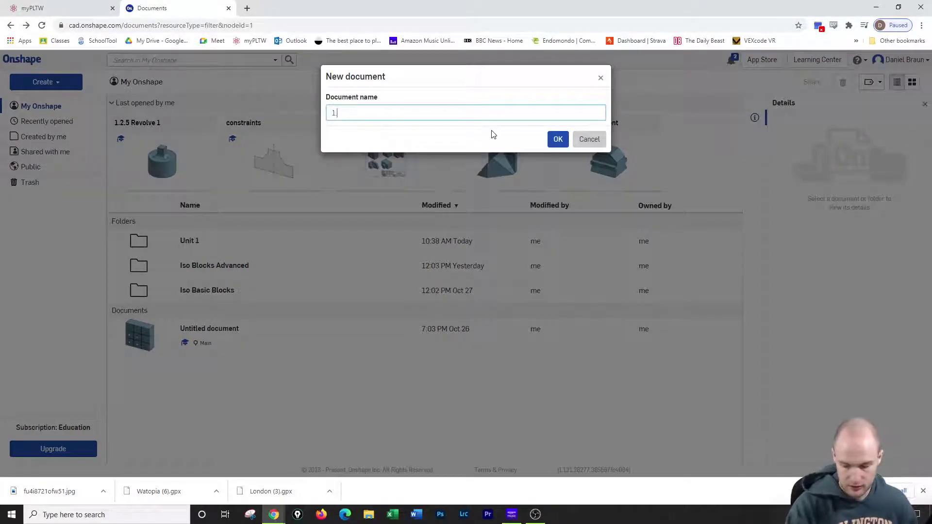
type(".2.5")
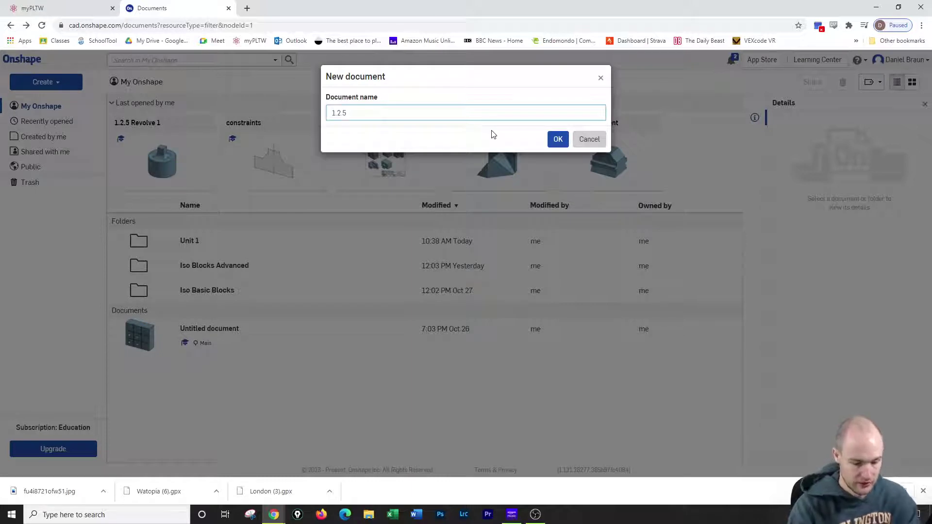
type(" Ext")
key("BackSpace")
key("BackSpace")
key("BackSpace")
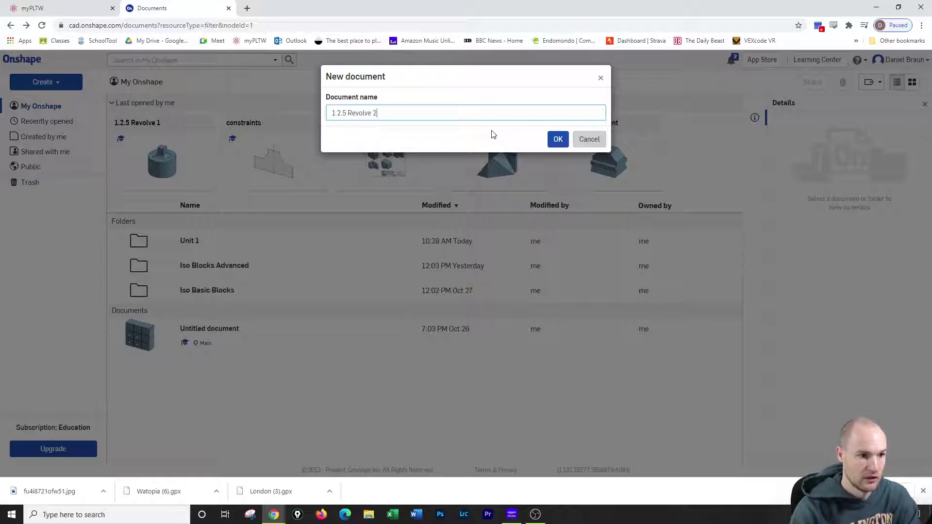
key("Return")
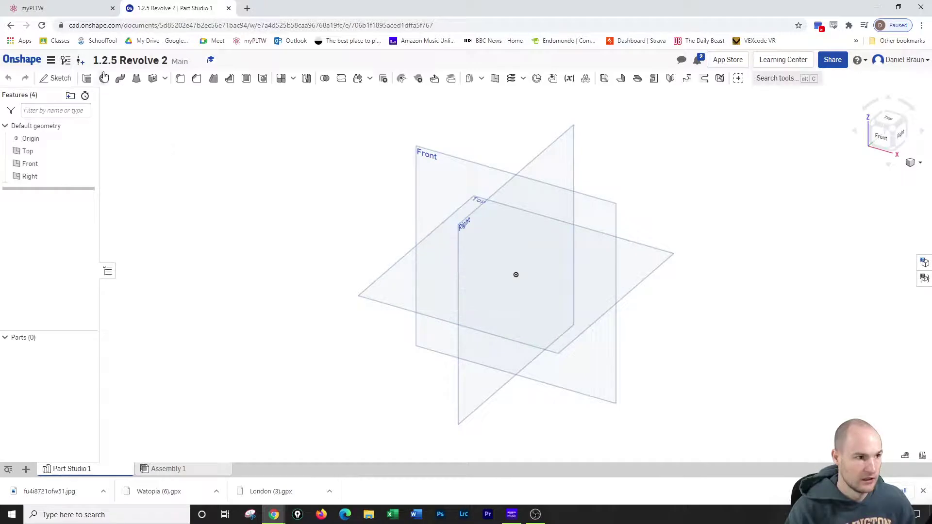
- Check the workspace units and accept them with inch as the default length unit
left_click(49, 61)
left_click(125, 128)
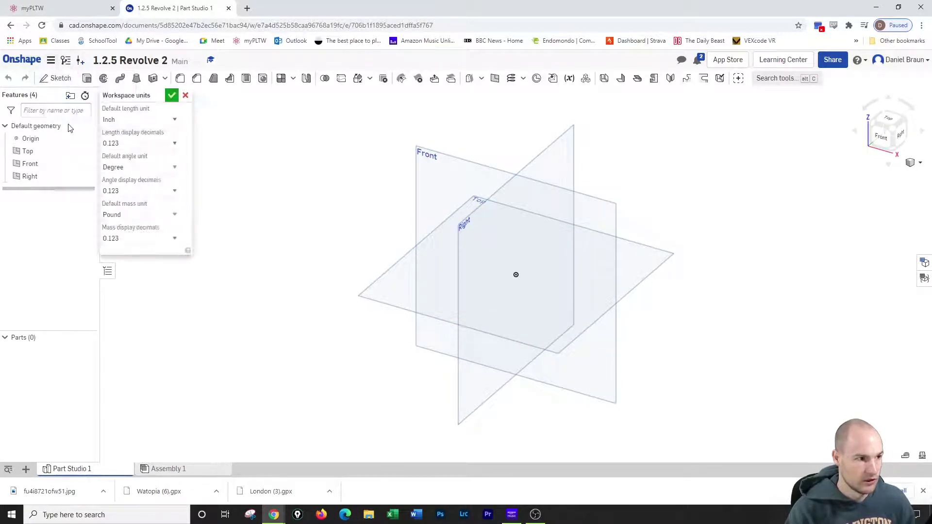
left_click(171, 95)
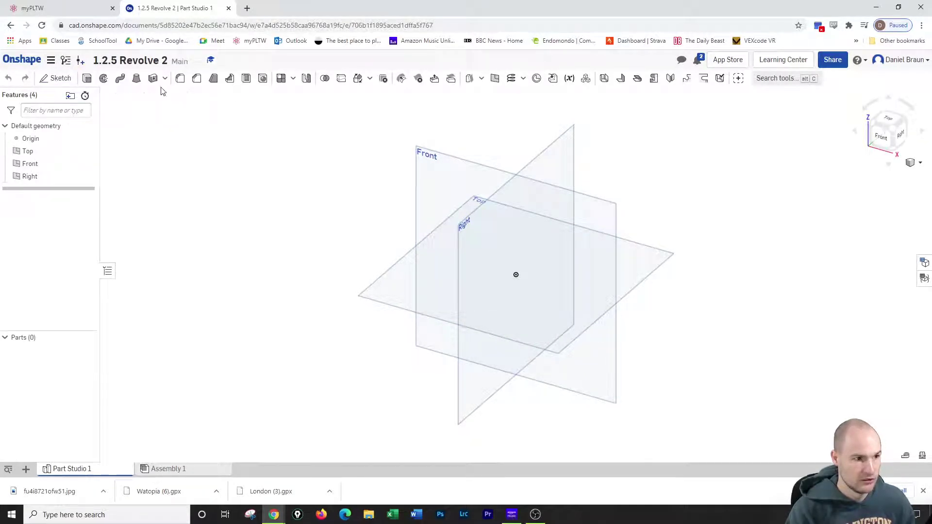
- Start a sketch on the Front plane and draw a corner rectangle from the origin, about 1 in wide and 2.47 in high
left_click(75, 83)
left_click(472, 192)
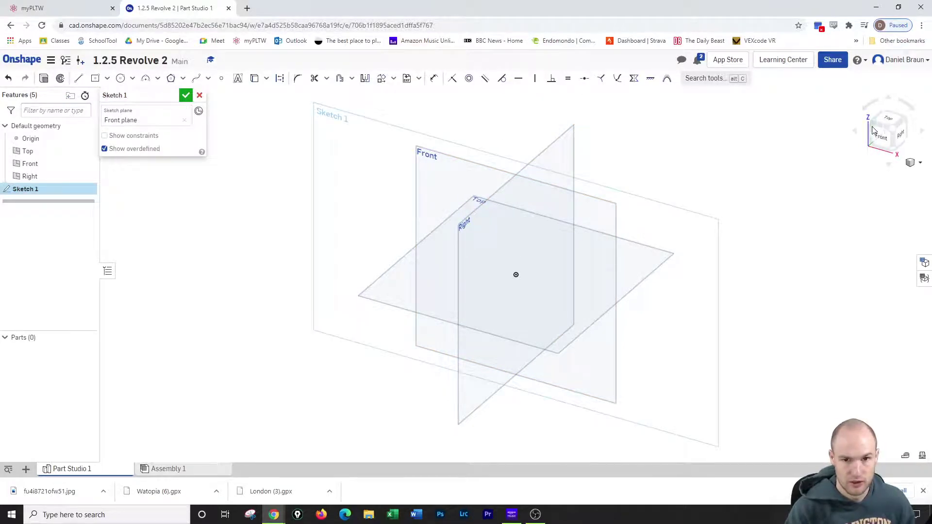
key("n")
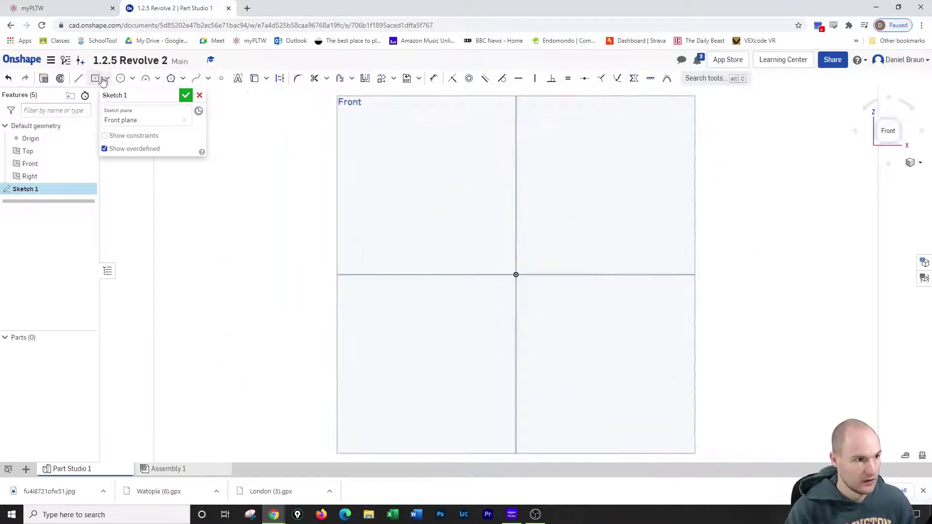
right_click(99, 83)
left_click(98, 82)
left_click(108, 79)
left_click(111, 106)
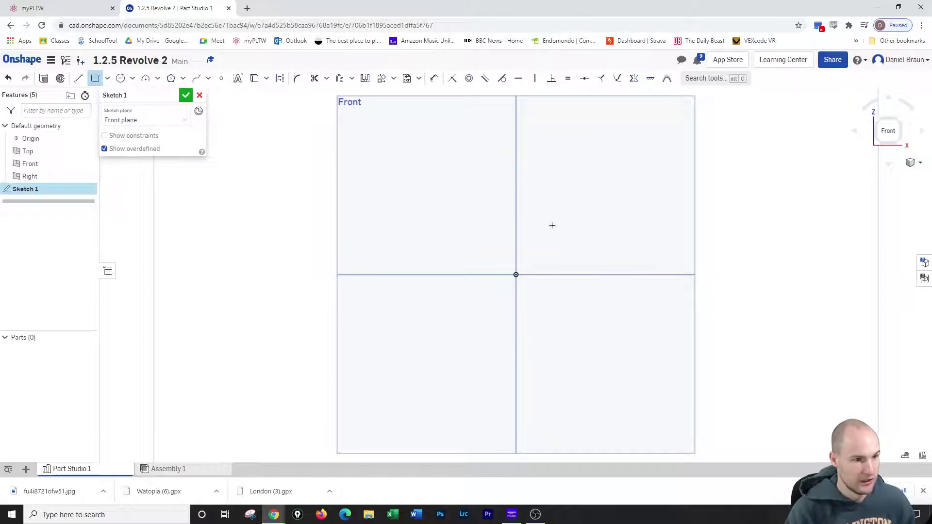
left_click(516, 275)
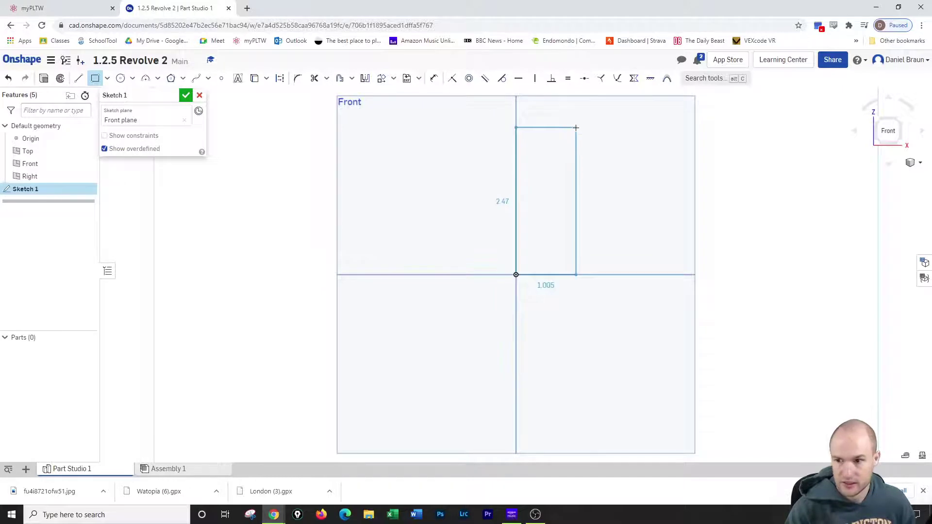
middle_click_drag(575, 128, 489, 183)
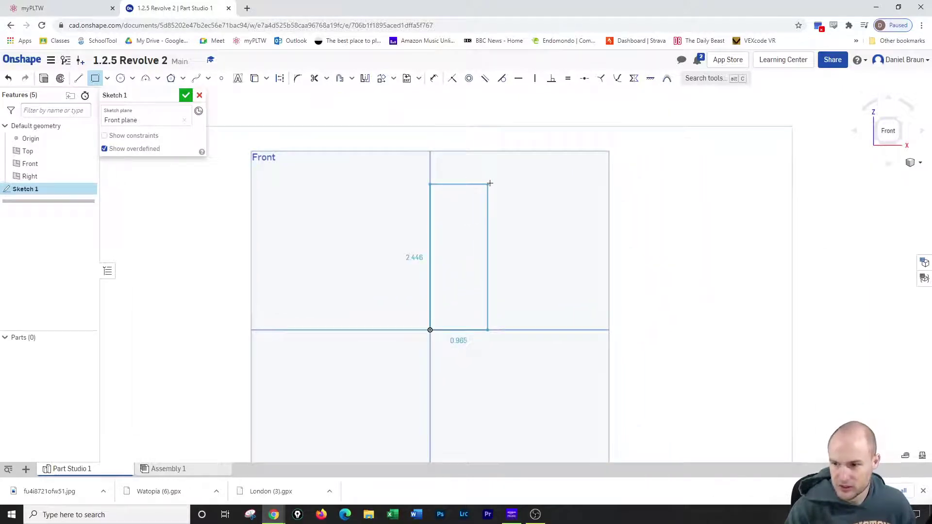
left_click(490, 183)
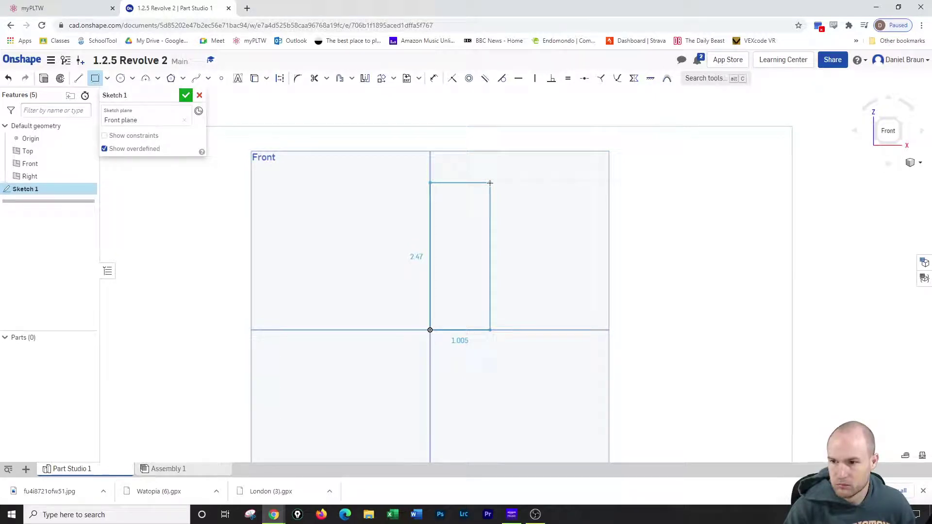
left_click(490, 183)
- Set the rectangle's width to 0.5 in and its height to 1.75 in, and finish the sketch
type(".5")
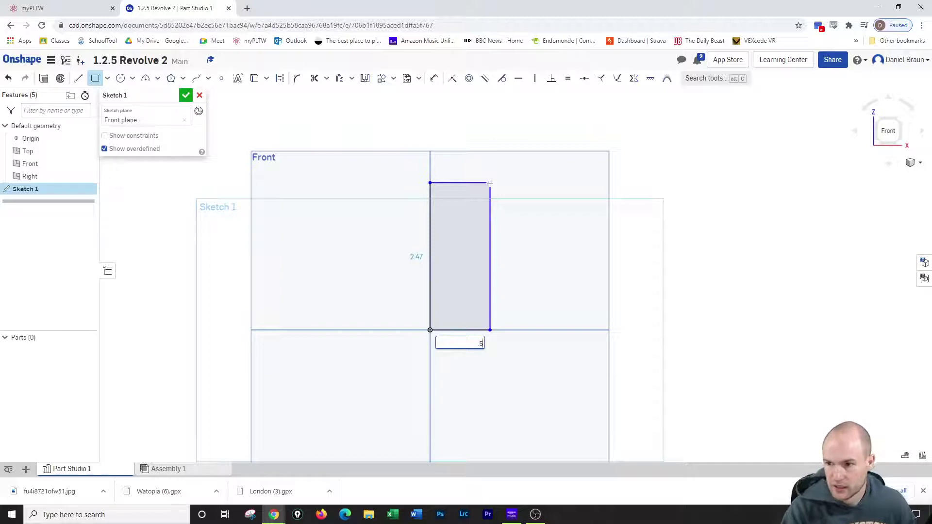
key("Return")
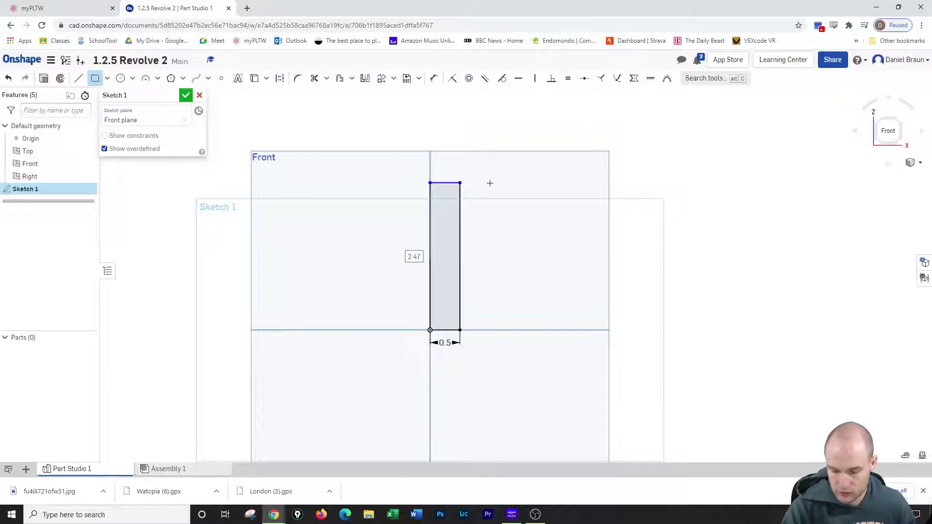
type("1")
key("Return")
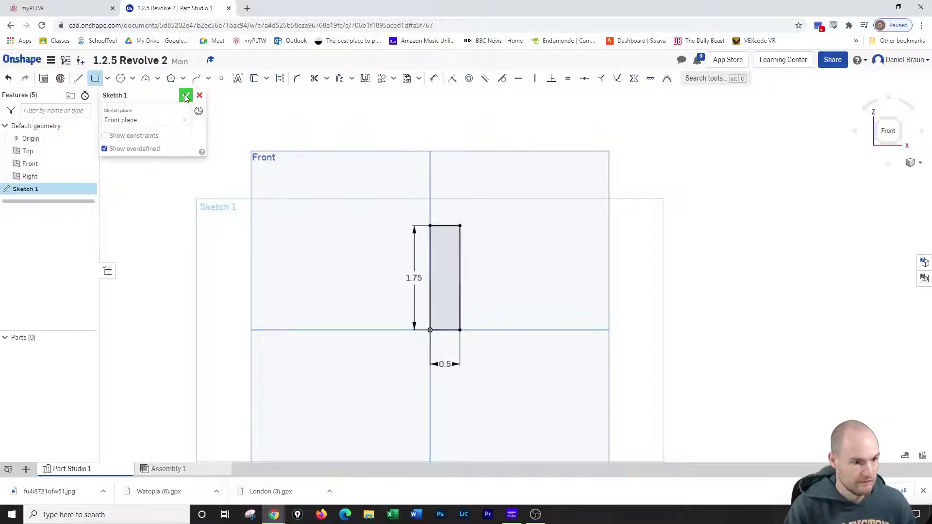
left_click(185, 97)
- Extrude the rectangle as a new solid to a depth equal to its width, forming a square column
left_click(898, 120)
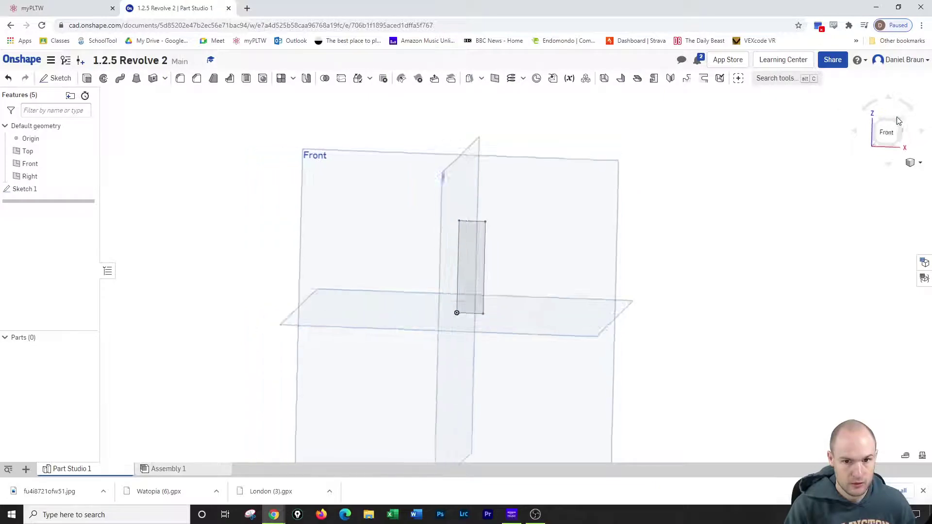
left_click(87, 79)
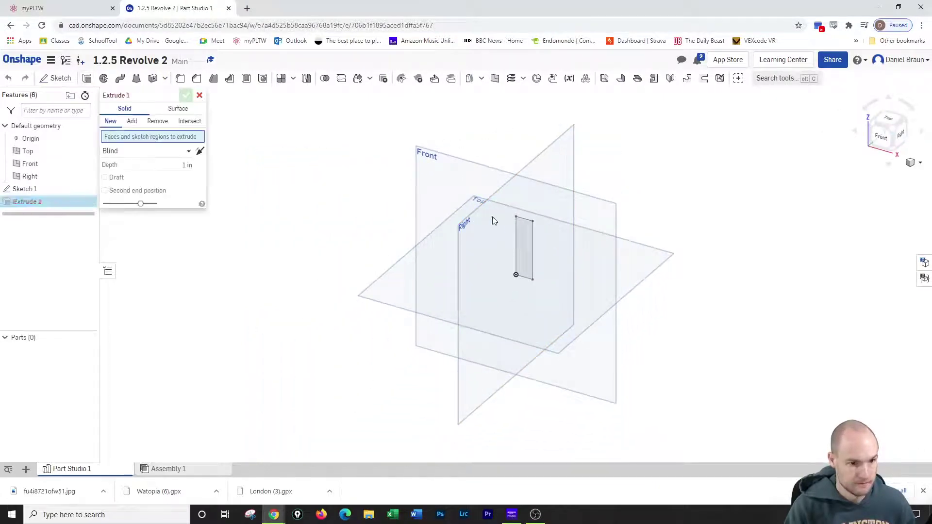
left_click(524, 235)
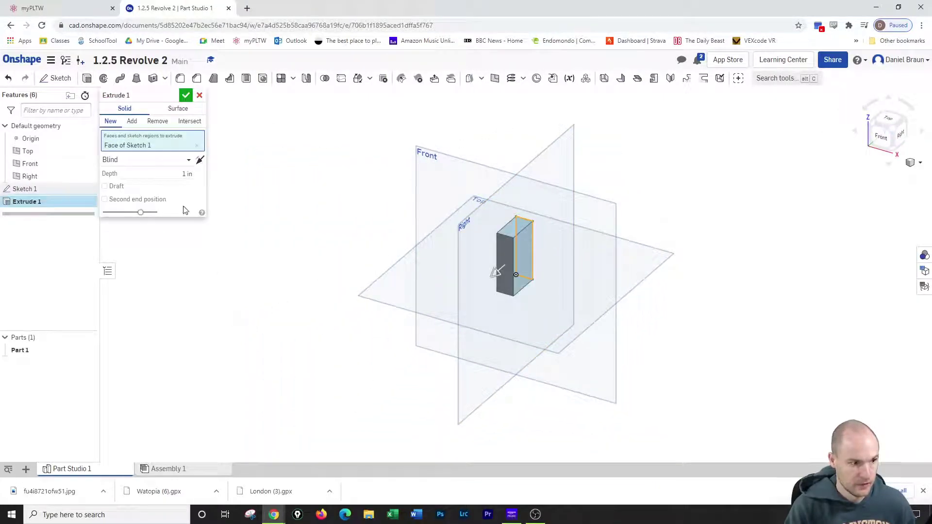
left_click(183, 172)
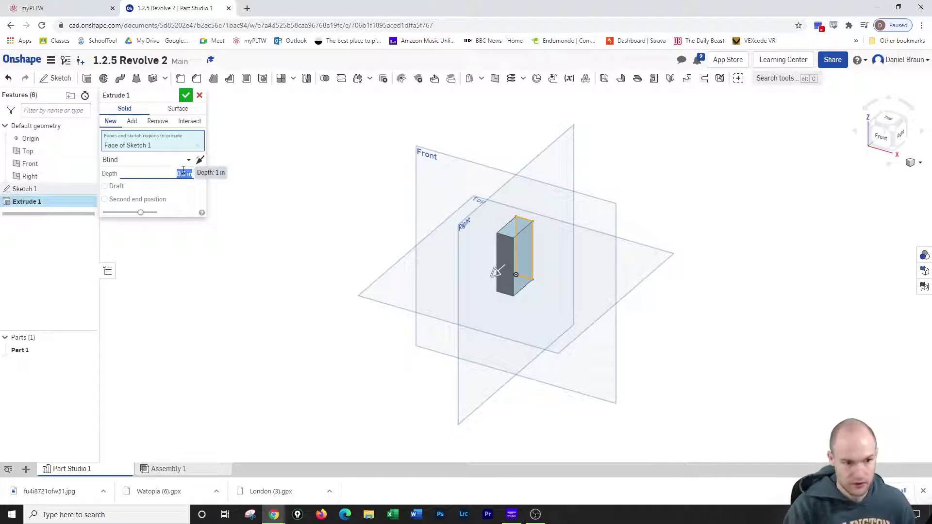
key("Return")
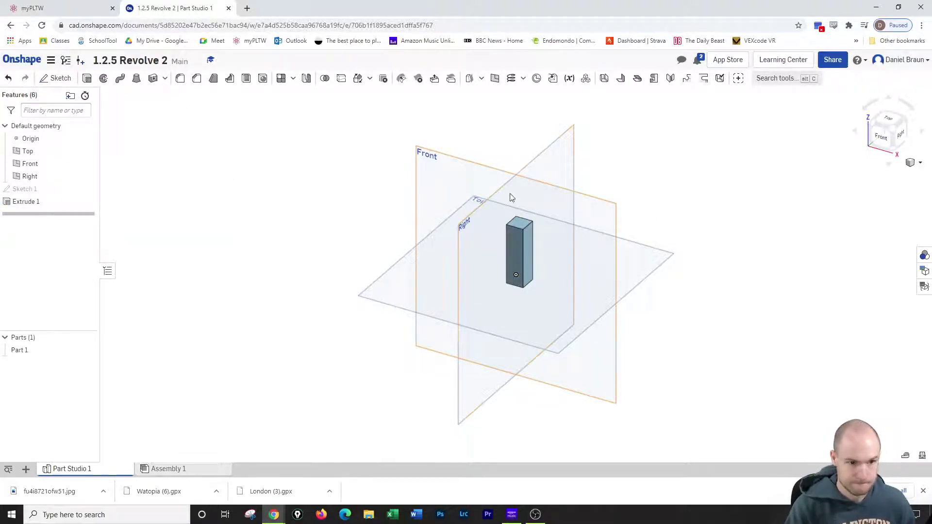
- Sketch a 1.25 in diameter circle centred on the column's top face and finish the sketch
left_click(55, 77)
left_click(519, 224)
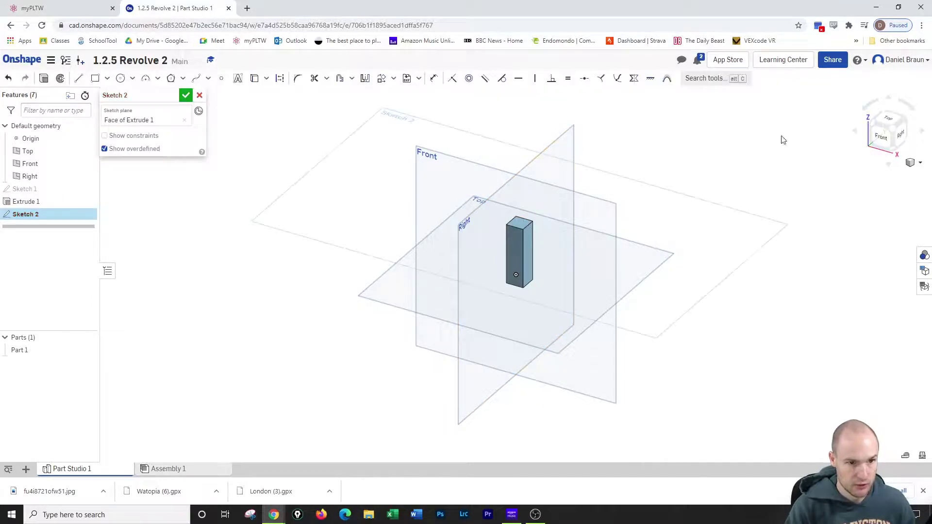
left_click(888, 118)
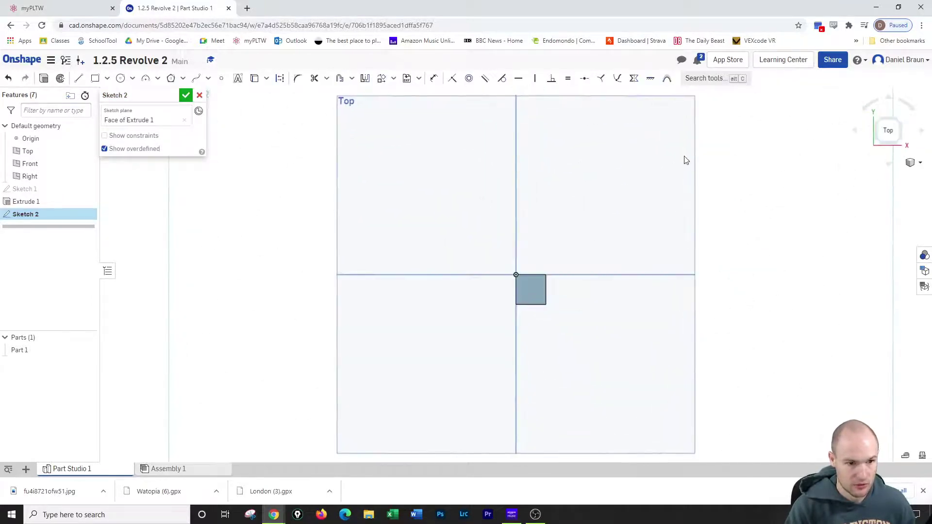
left_click(126, 77)
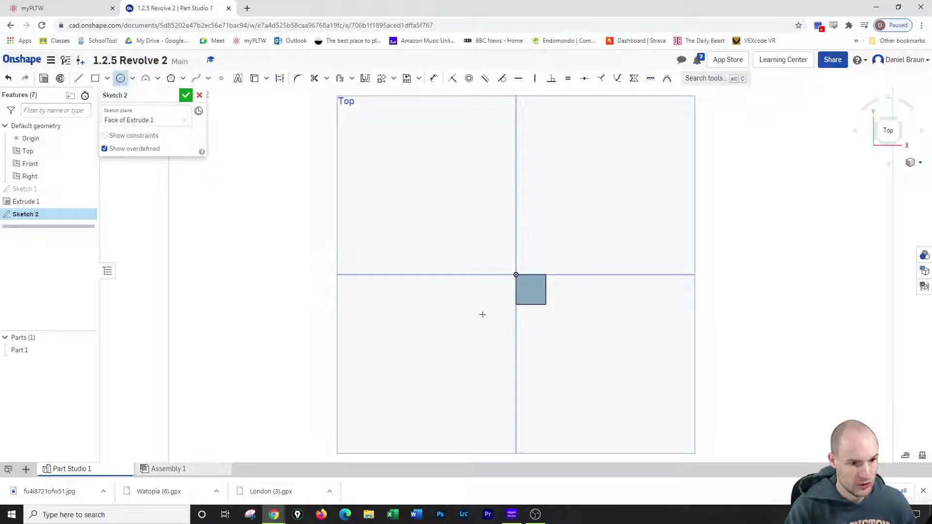
left_click(530, 289)
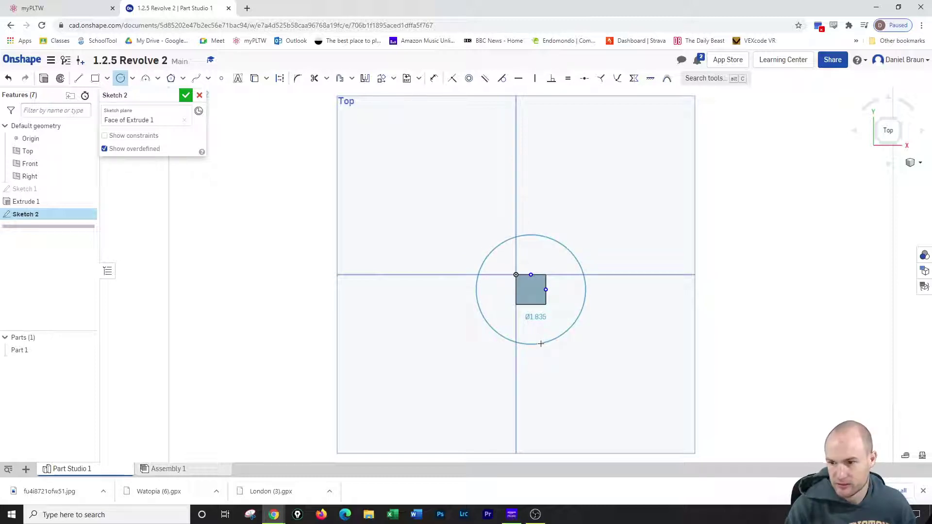
left_click(541, 344)
type("1.25")
key("Return")
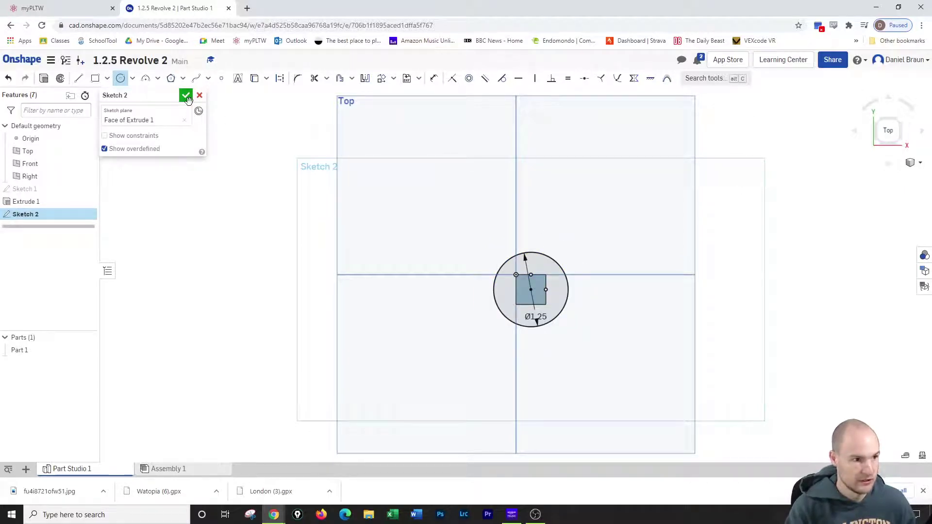
left_click(186, 96)
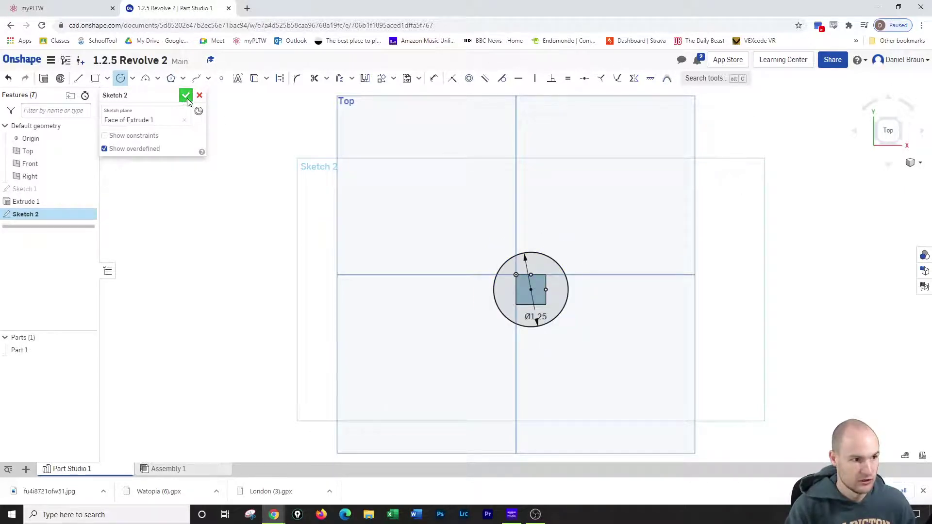
- Extrude the full 1.25 in circle, including its inner square, 0.25 in upward and add it to the column
left_click(900, 124)
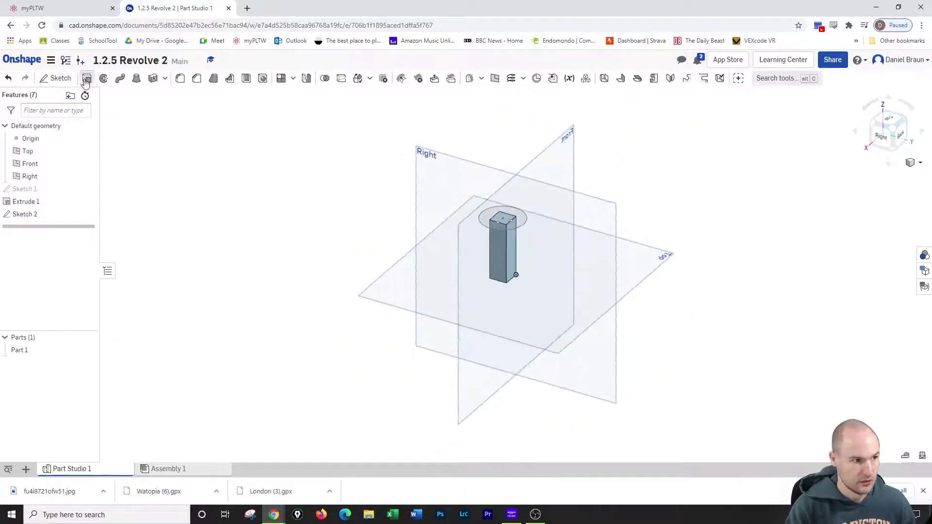
left_click(86, 78)
left_click(517, 214)
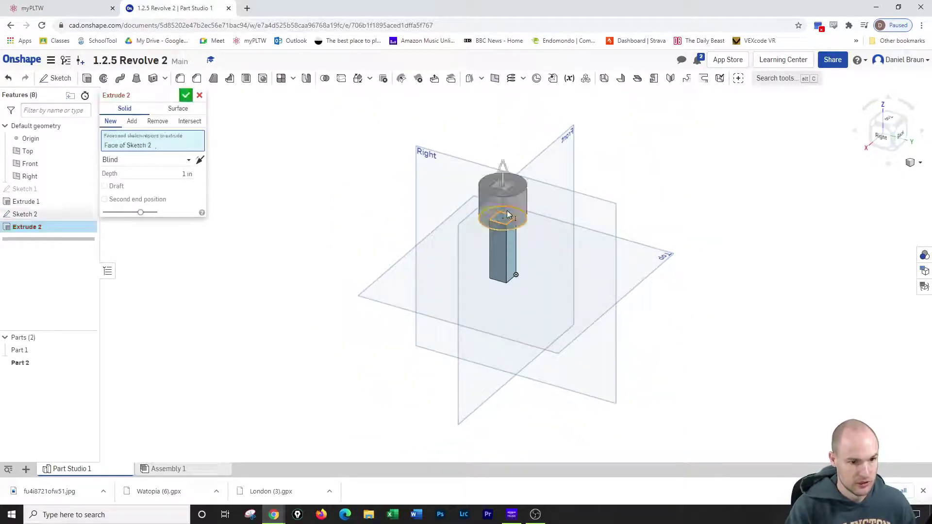
left_click(514, 220)
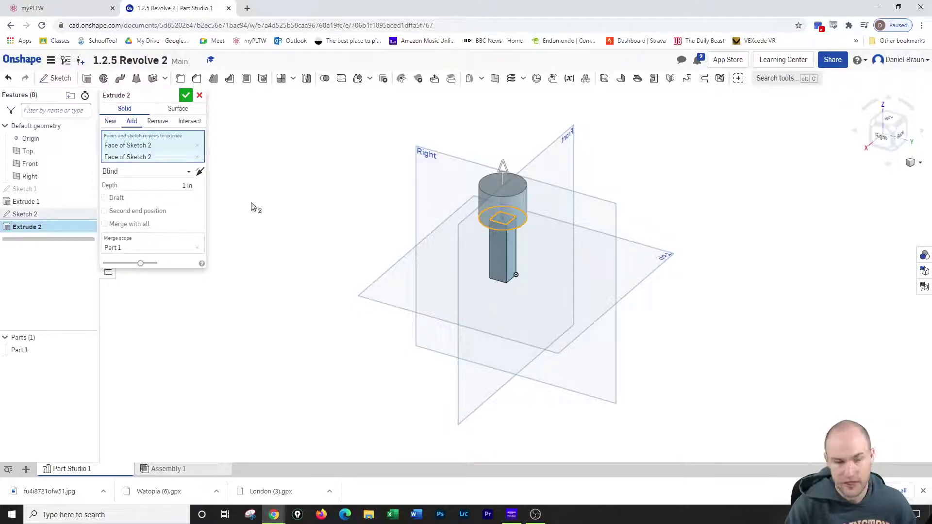
left_click(179, 181)
key("BackSpace")
key("Return")
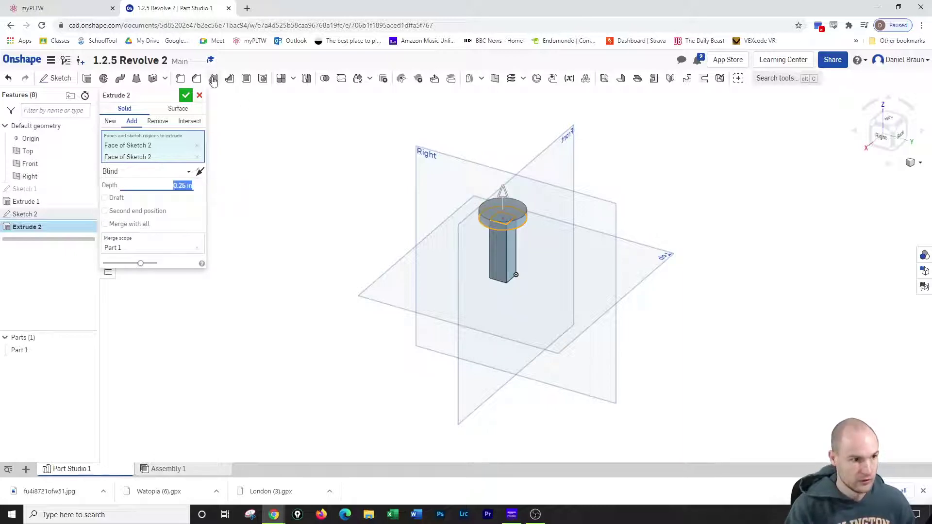
left_click(185, 95)
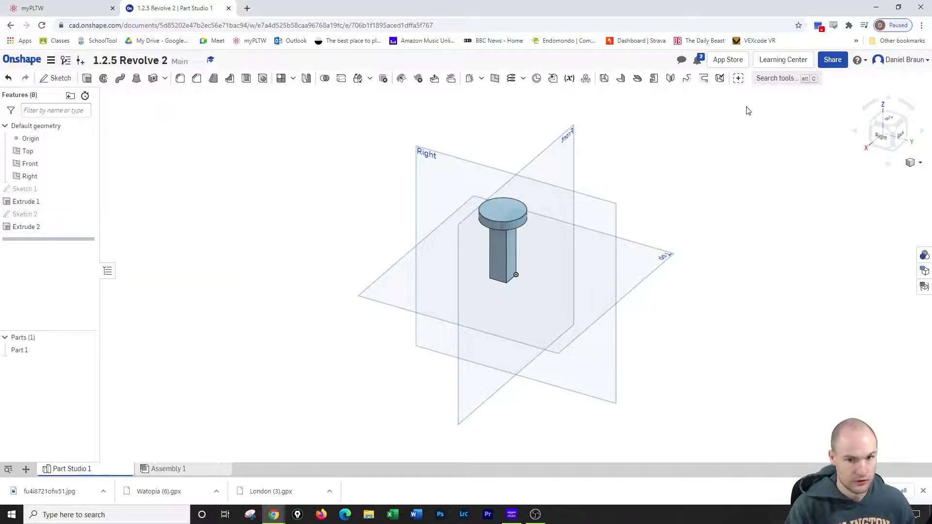
- Sketch a 1.25 in diameter circle centred on the column's bottom face and finish the sketch
left_click(890, 149)
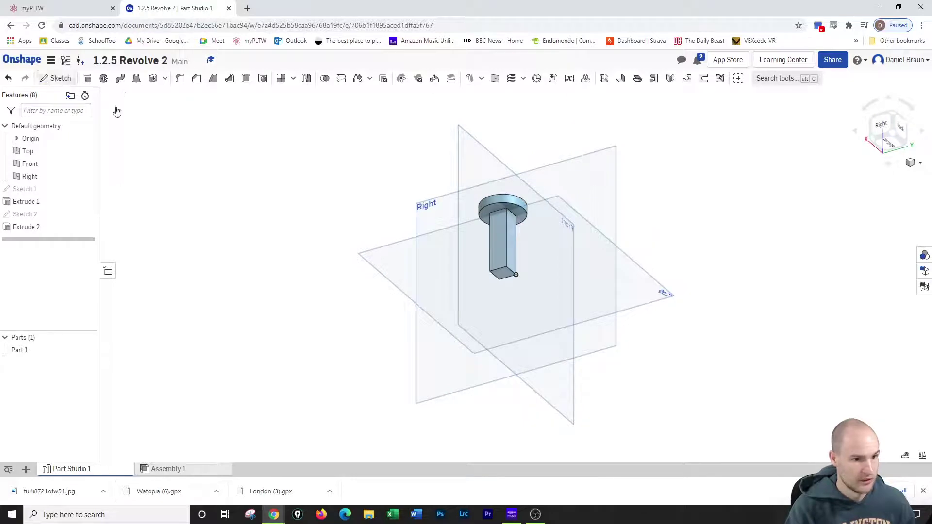
left_click(55, 79)
left_click(501, 280)
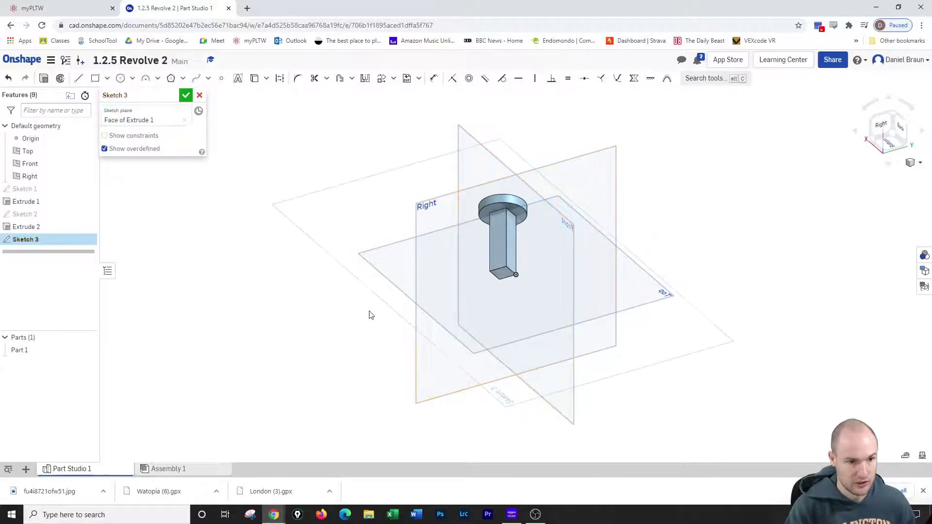
left_click(120, 78)
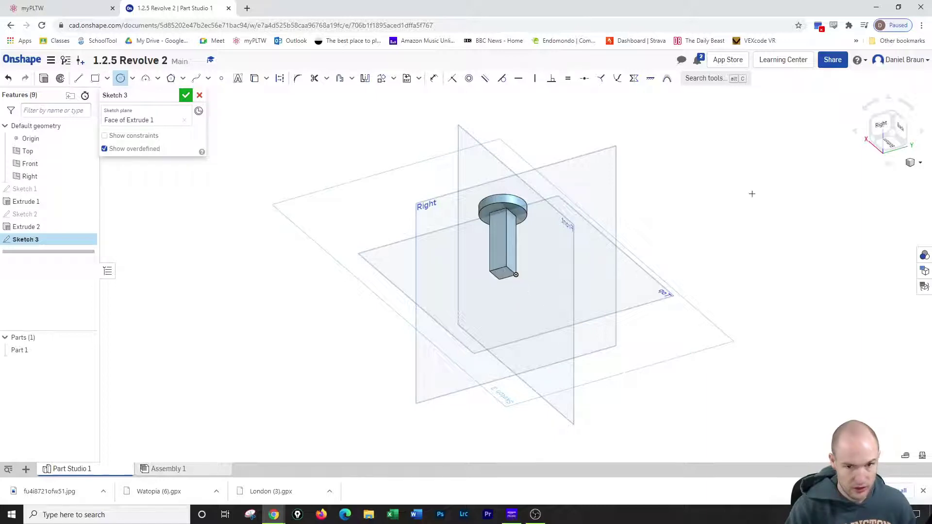
key("n")
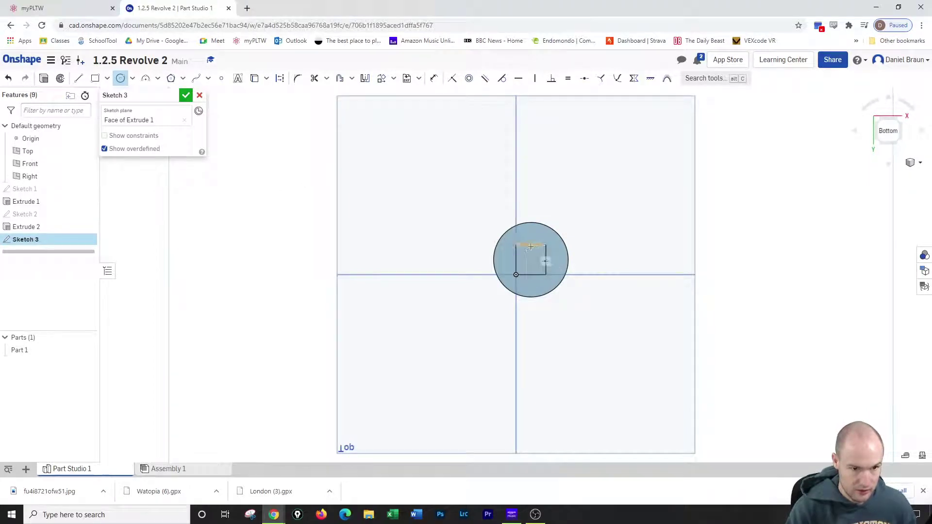
left_click(530, 260)
left_click(533, 302)
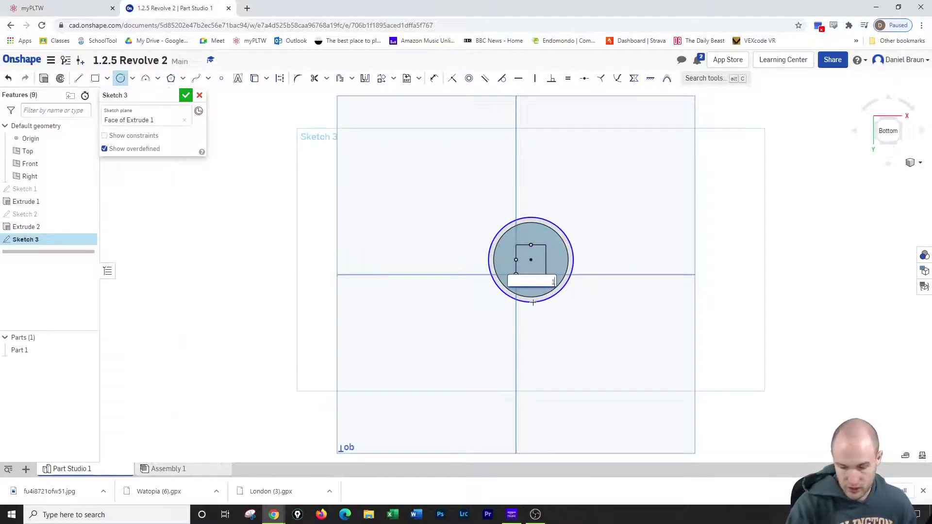
type("1.25")
key("Return")
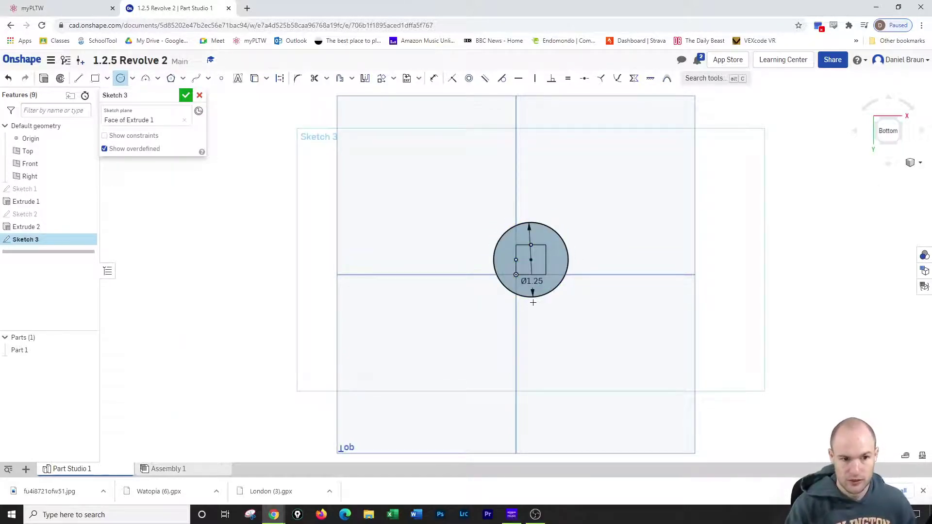
left_click(185, 95)
- Extrude the full bottom circle, including its inner square, 0.25 in downward and add it to the column
left_click(900, 123)
left_click(87, 79)
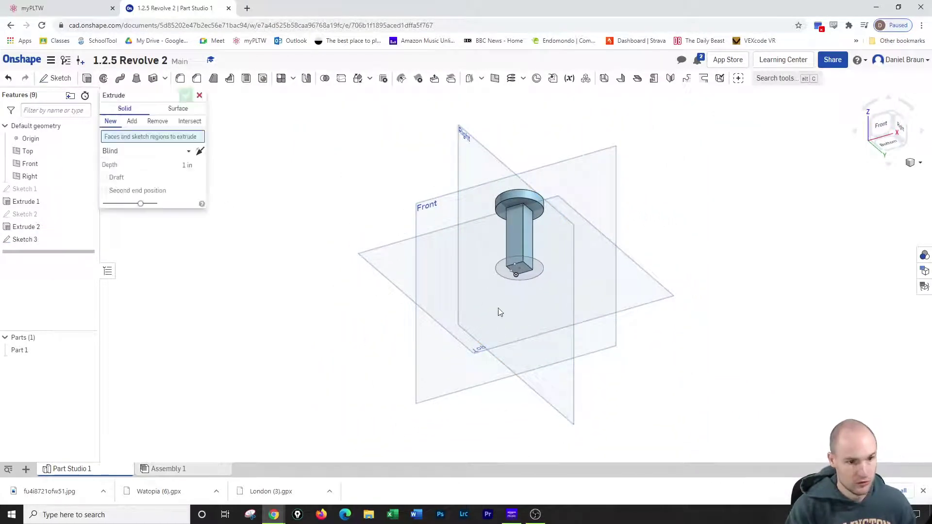
left_click(520, 273)
left_click(520, 274)
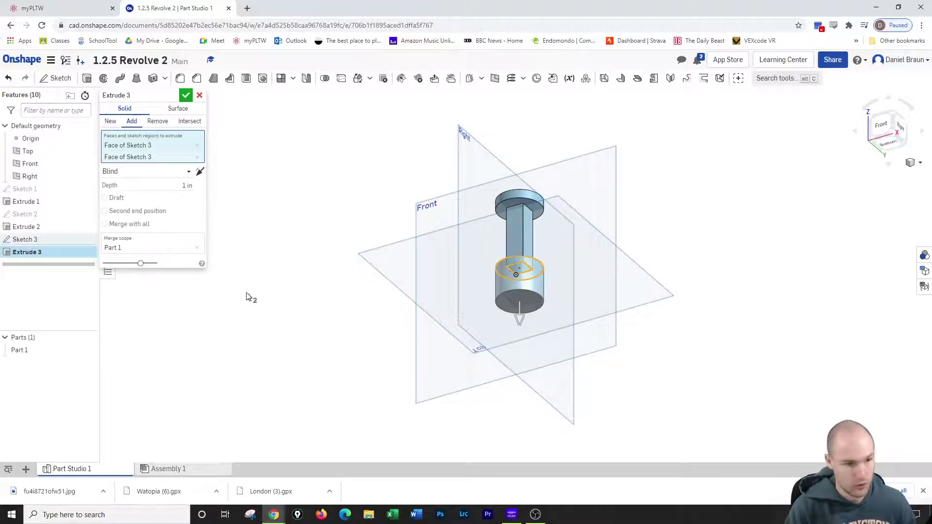
left_click(177, 190)
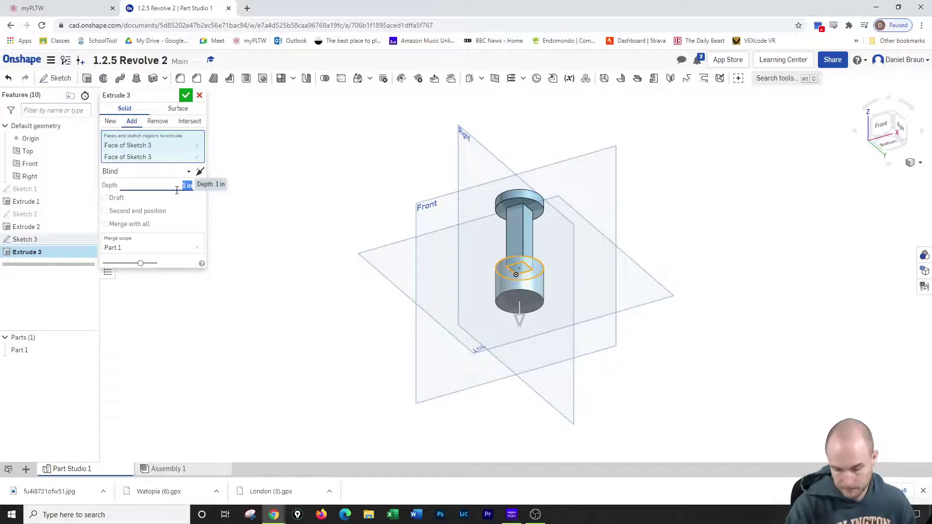
type(".25")
key("Return")
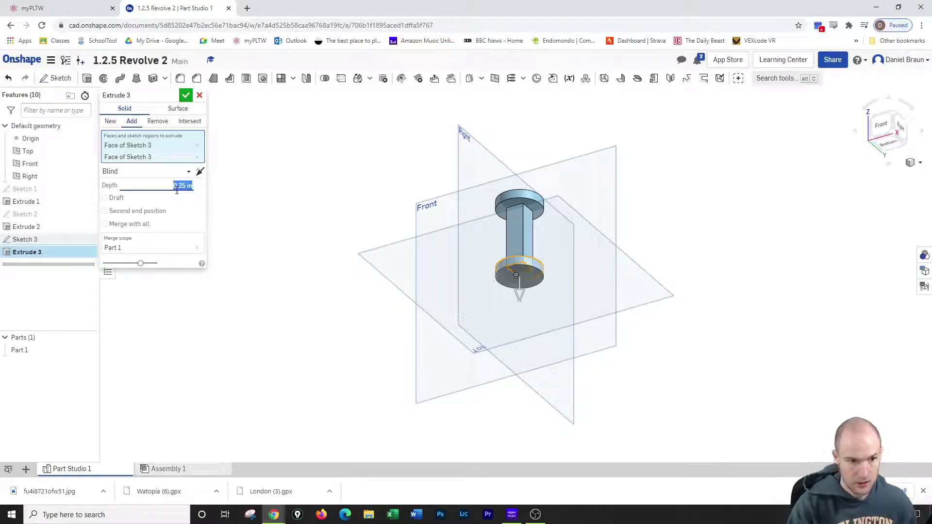
left_click(186, 96)
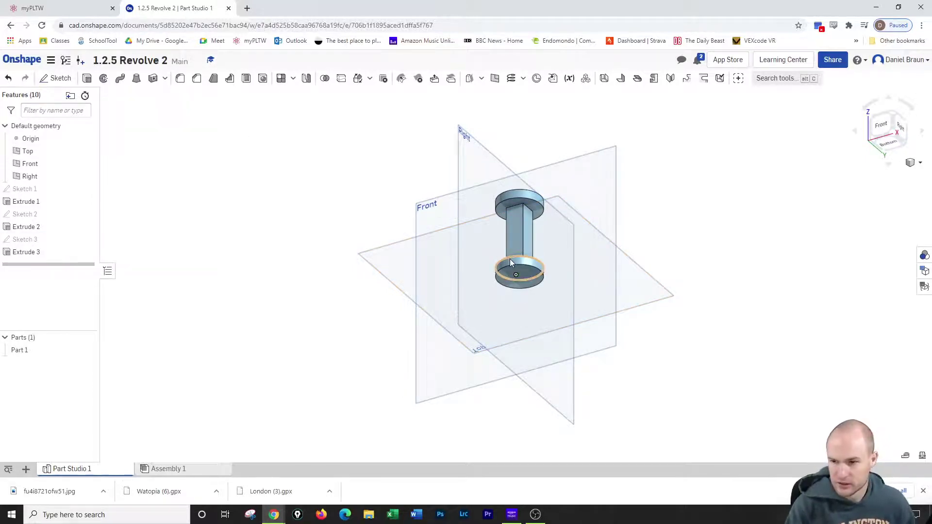
- Edit the bottom disc's extrusion and set its depth to 0.5 in
left_click(895, 114)
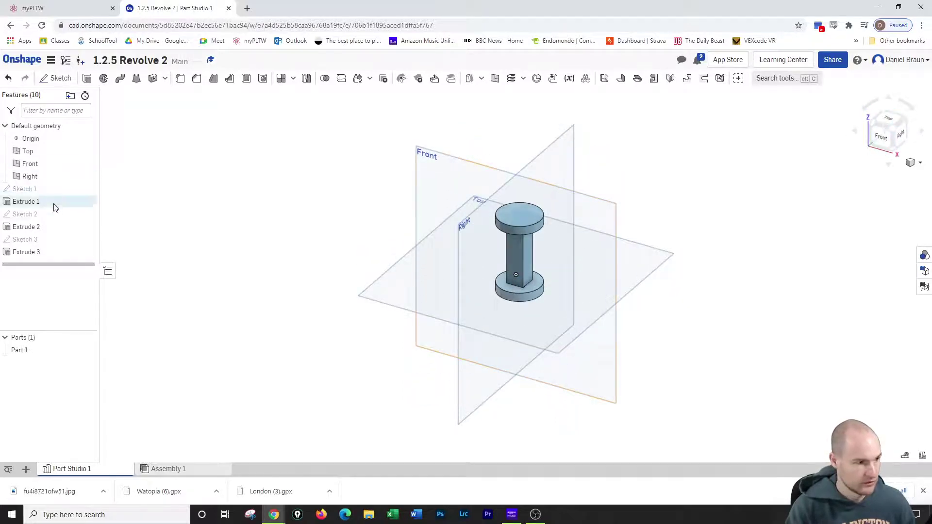
double_click(42, 226)
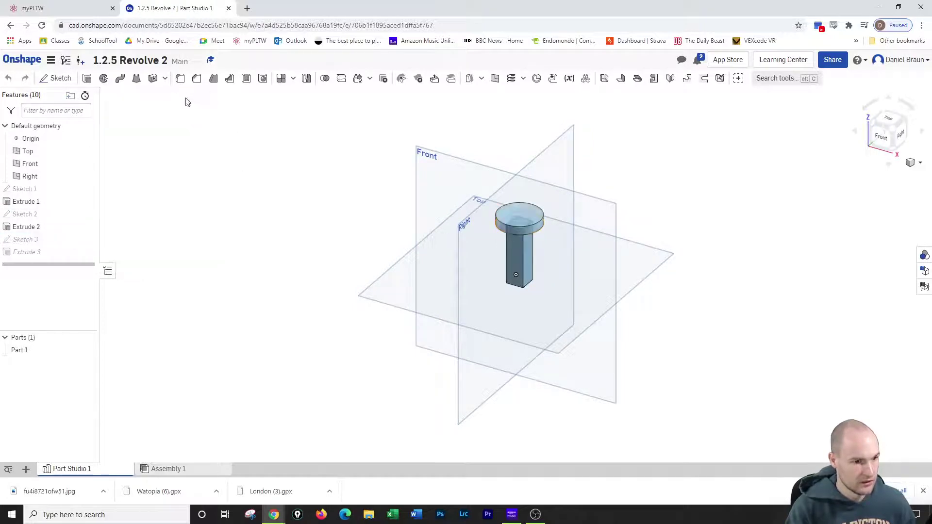
left_click(197, 97)
double_click(22, 250)
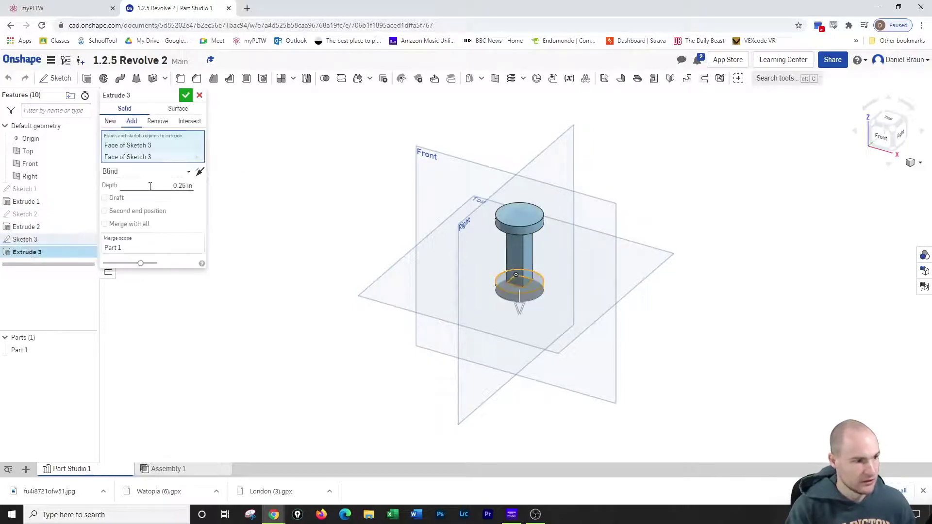
left_click(180, 185)
type("0.5")
key("Return")
left_click(186, 95)
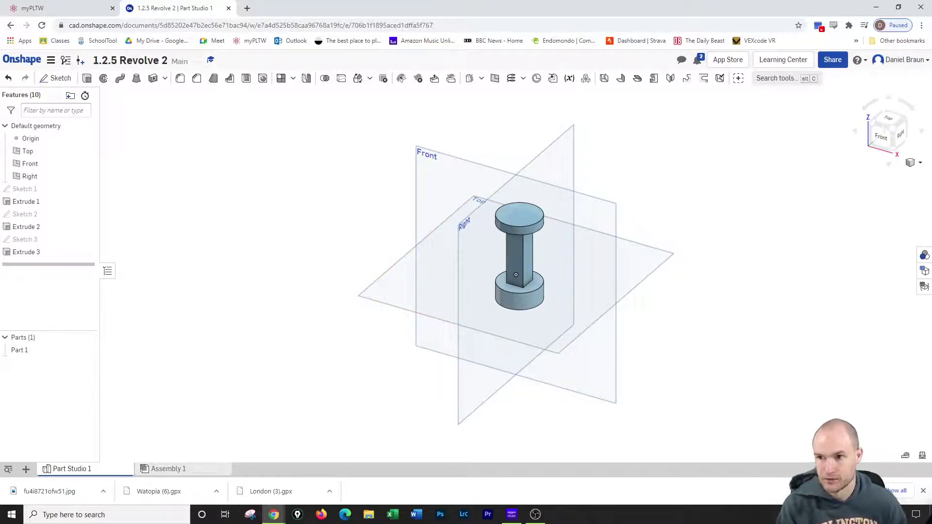
- Switch to the PLTW activity page and examine the hole dimensions in Figure 3 and the modified column in Figure 4
key("alt+Tab")
scroll(516, 244, "down", 8)
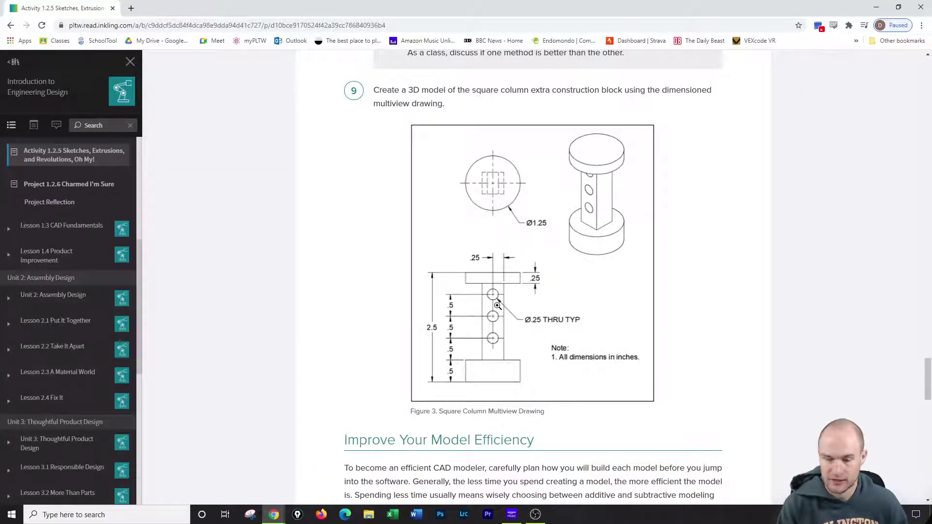
scroll(497, 305, "down", 15)
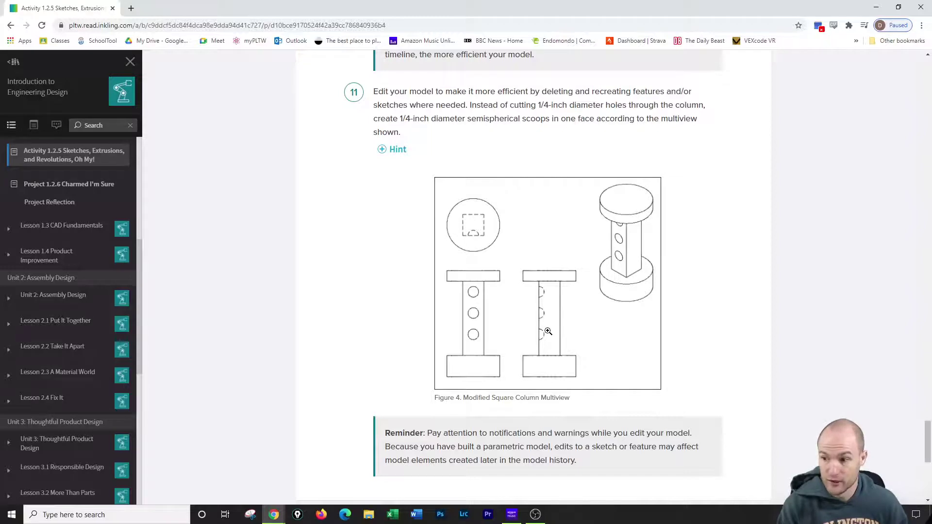
scroll(547, 331, "up", 12)
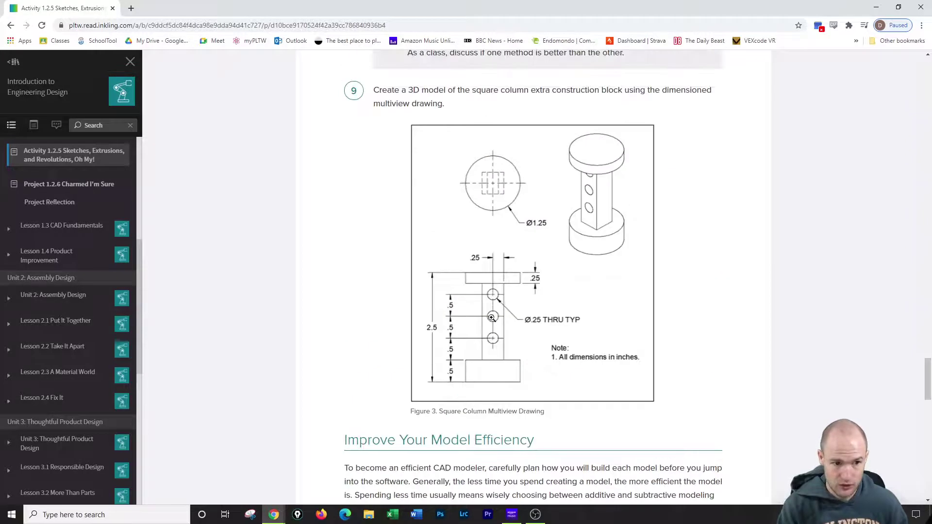
left_click(877, 9)
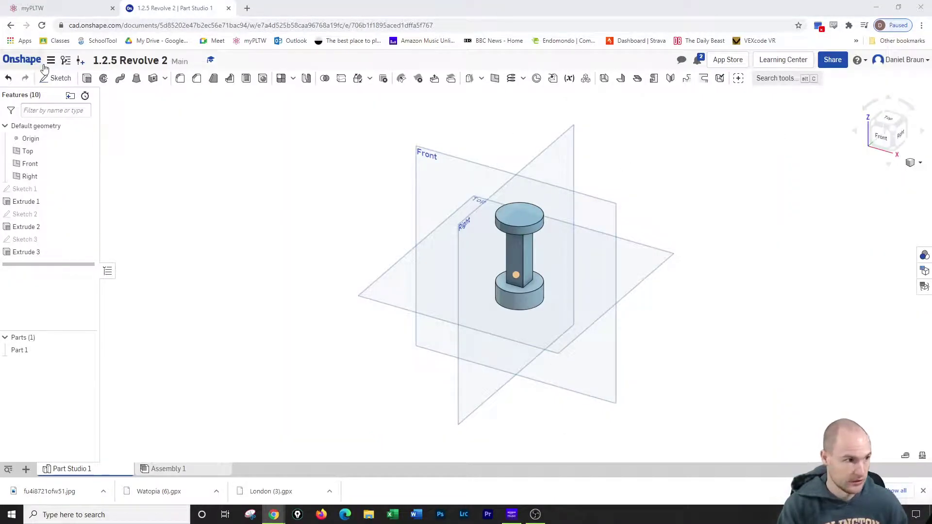
- Start a sketch on the column's front face and draw three circles in a vertical row, the lowest about 0.34 in in diameter
left_click(56, 78)
left_click(521, 264)
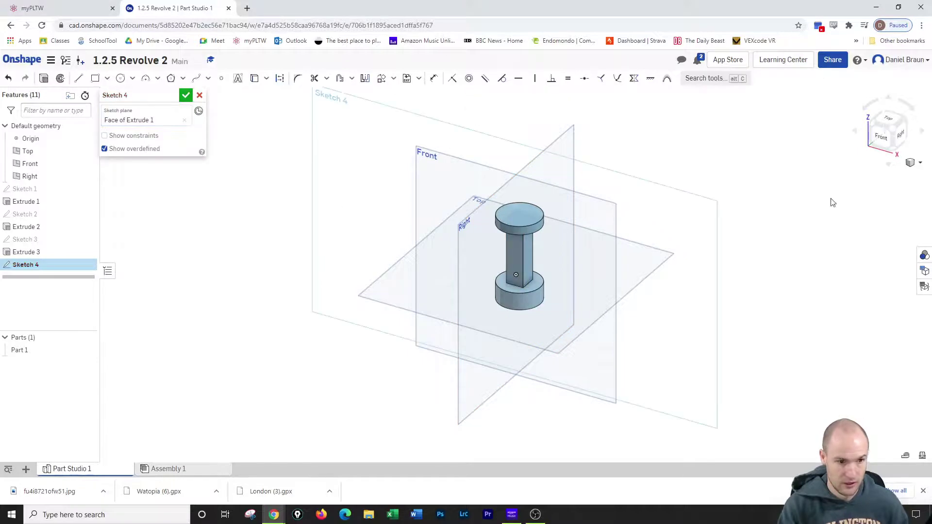
key("n")
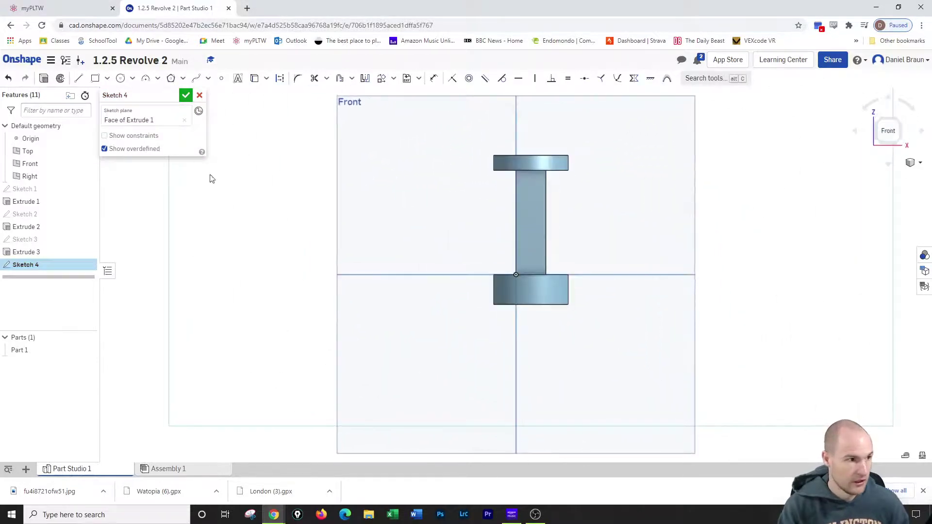
left_click(121, 78)
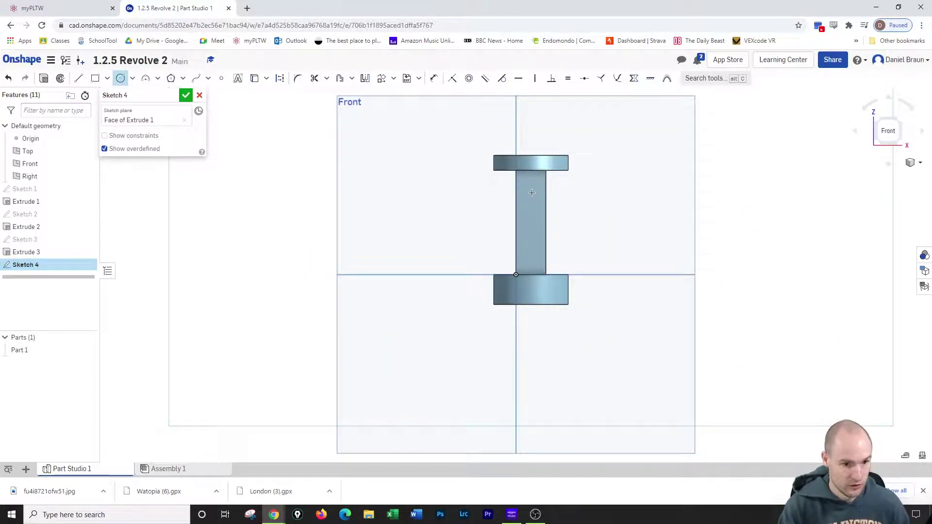
left_click(530, 224)
left_click(531, 232)
left_click(528, 260)
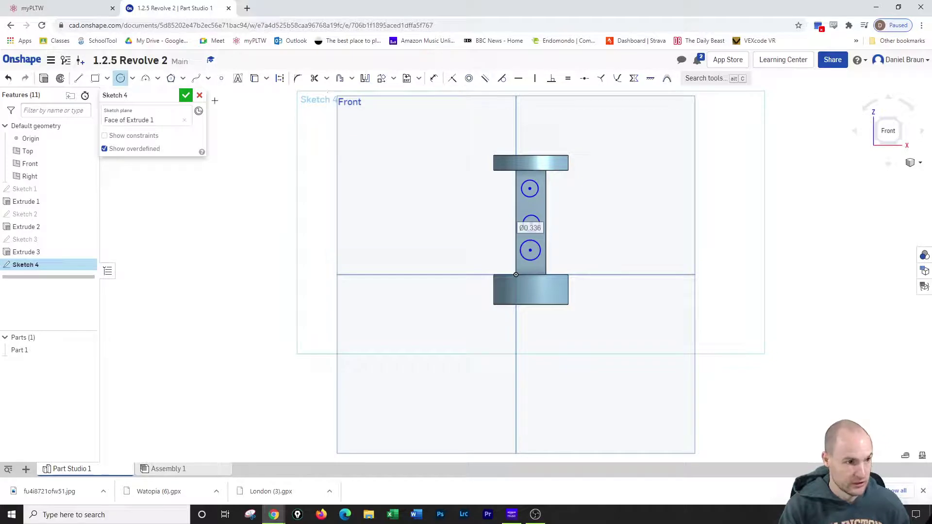
- Set the lowest circle's diameter to 0.25 in and place its centre 0.25 in from the column's right edge
left_click(433, 78)
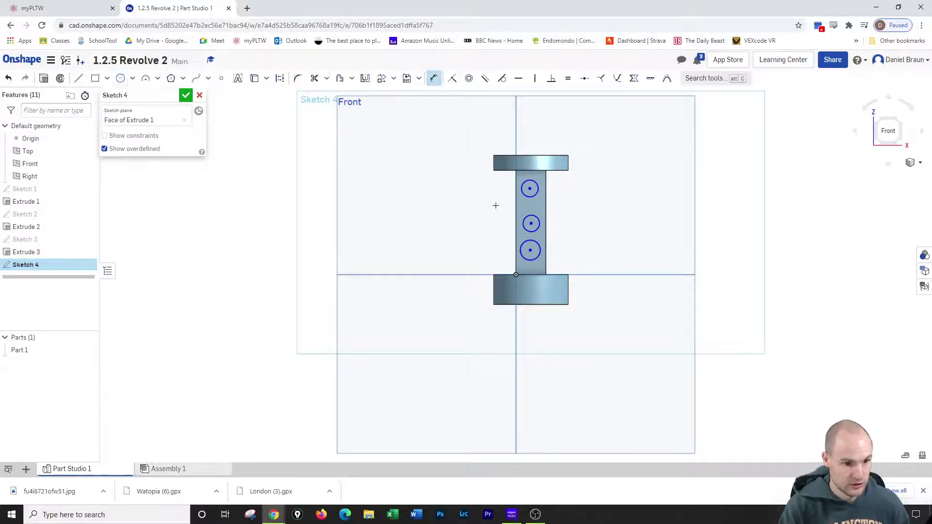
left_click(542, 252)
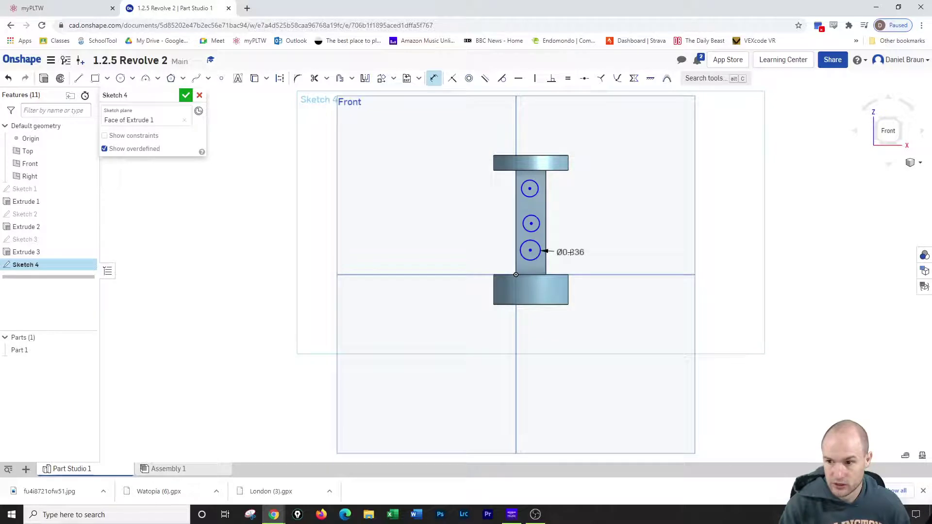
left_click(570, 252)
type("0.25")
key("Return")
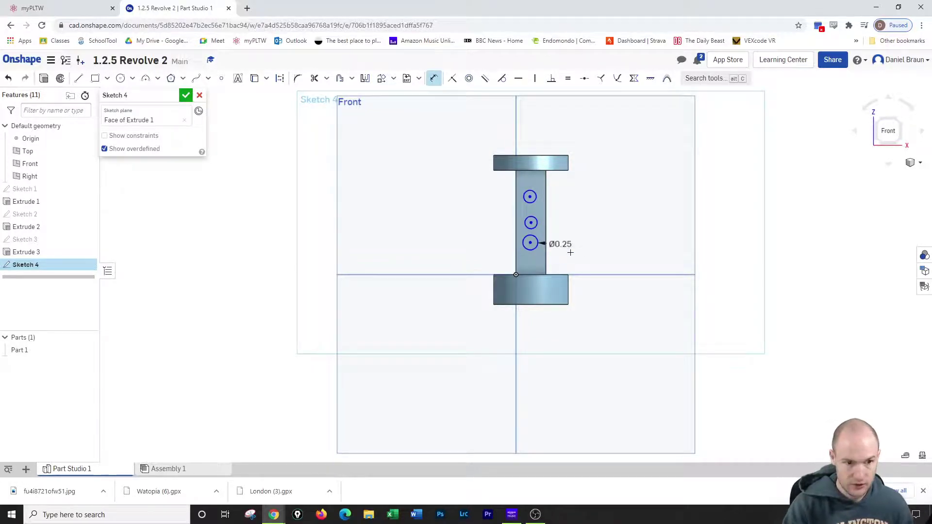
left_click(532, 248)
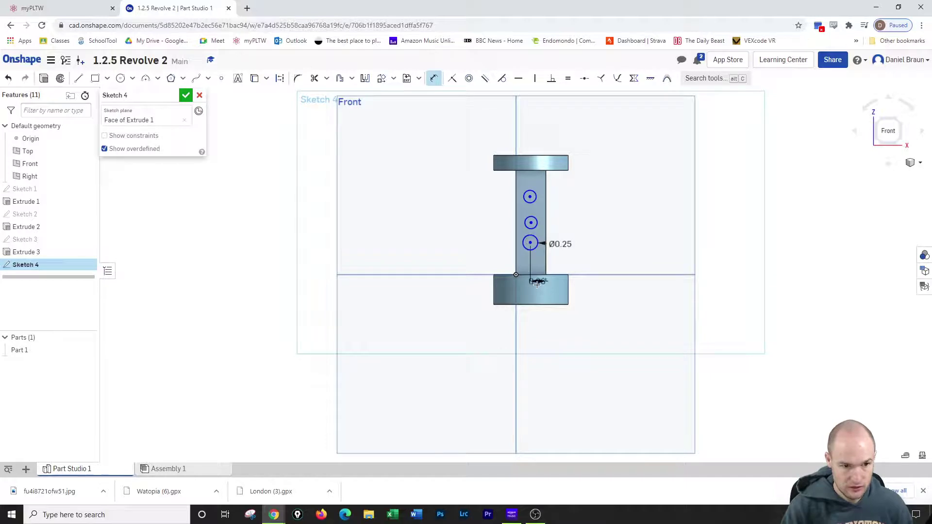
left_click(548, 360)
key("Return")
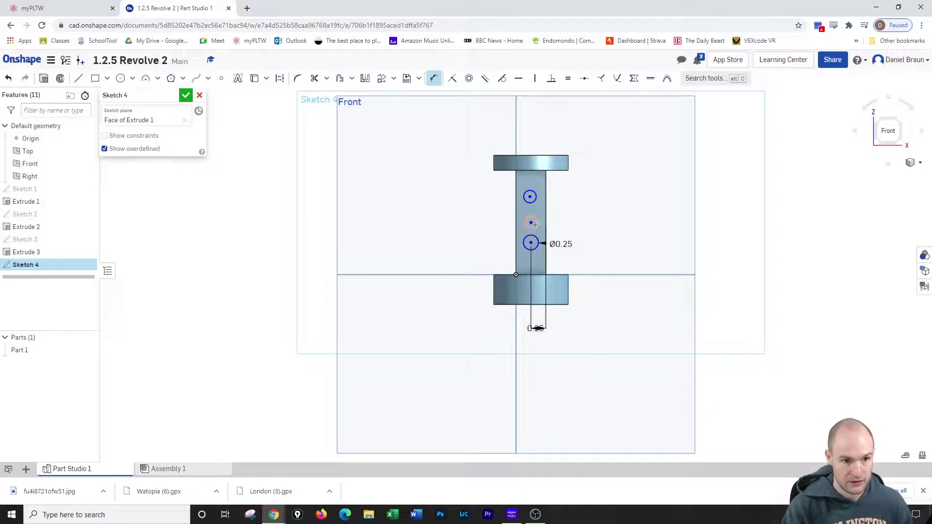
- Dimension the lowest circle's centre 0.5 in above the column's base edge
left_click(531, 244)
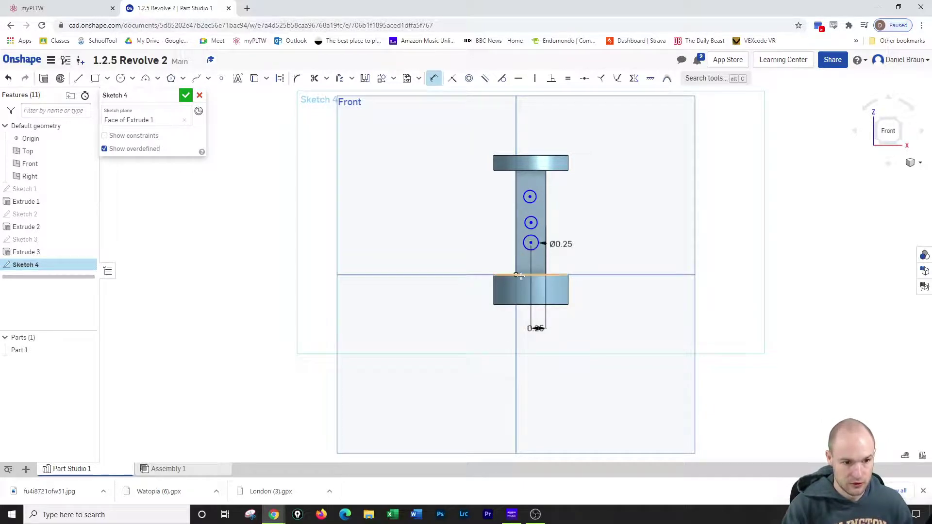
left_click(530, 274)
left_click(446, 277)
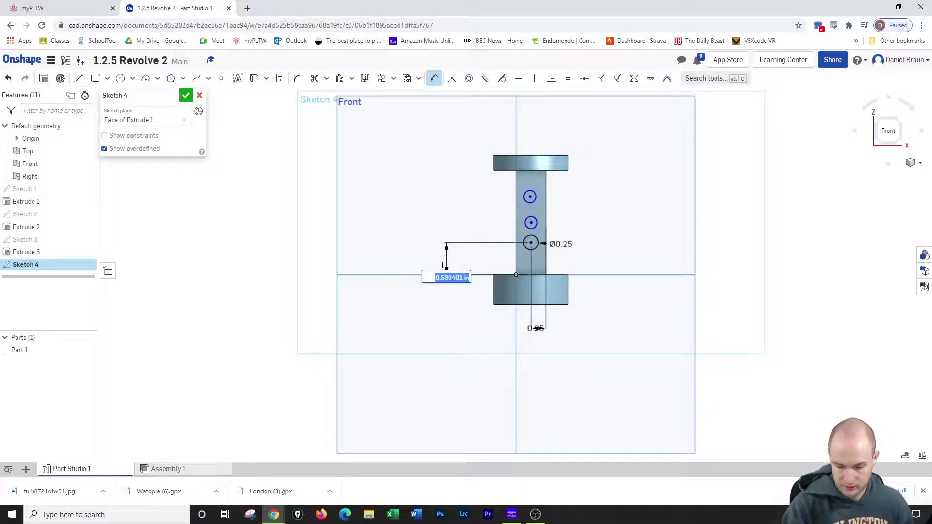
type(".5")
key("Return")
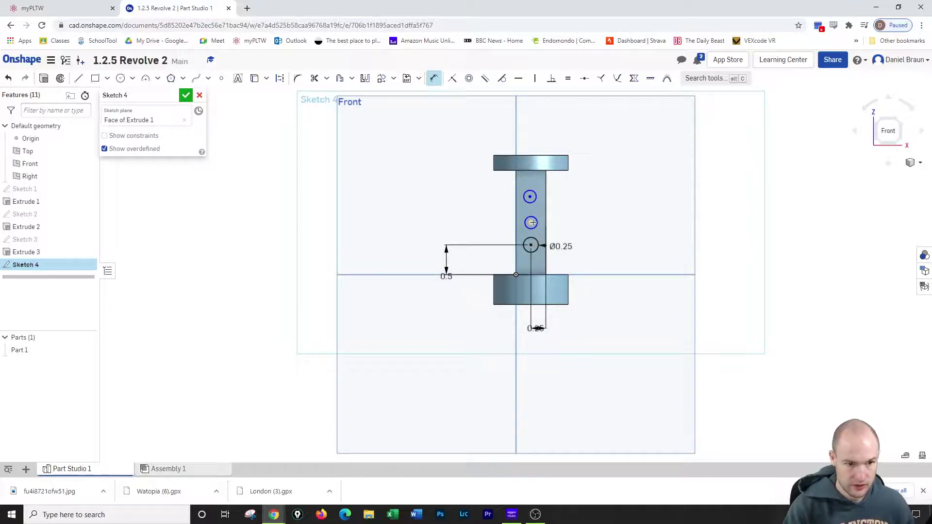
- Set the vertical spacing between the lowest and middle circle centres and between the middle and top centres to 0.5 in each
left_click(532, 222)
left_click(449, 229)
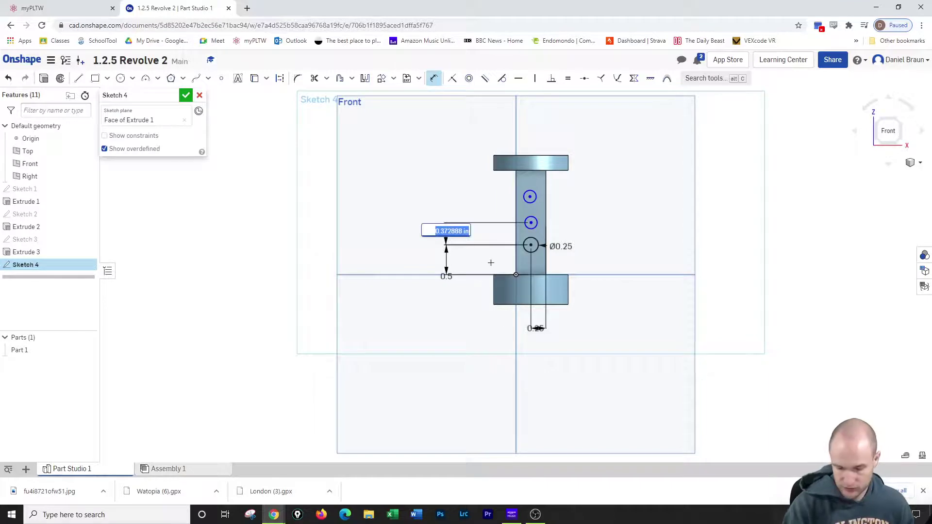
type(".5")
key("Return")
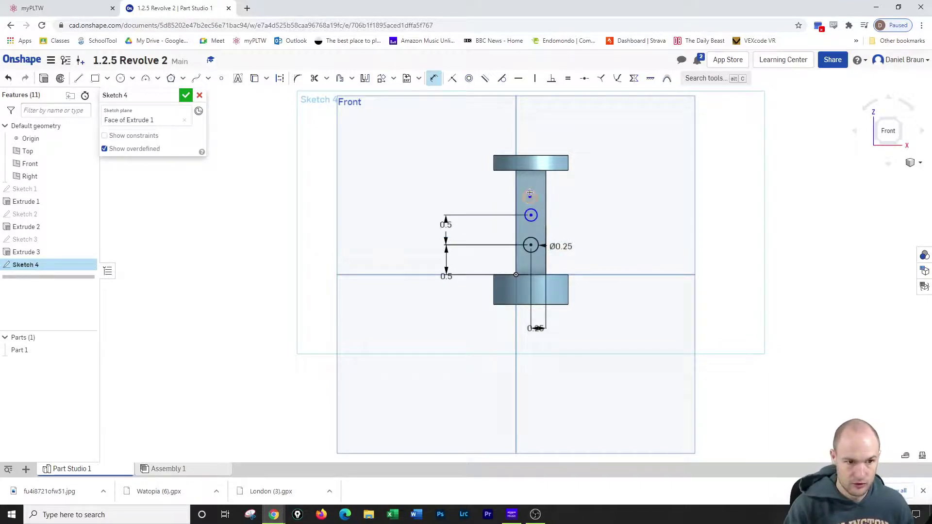
left_click(529, 194)
left_click(530, 215)
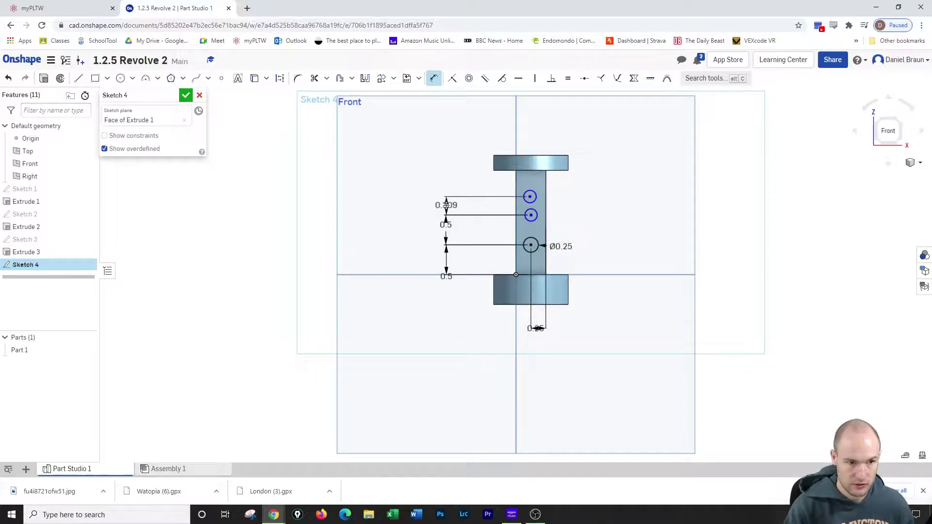
left_click(446, 204)
key("Return")
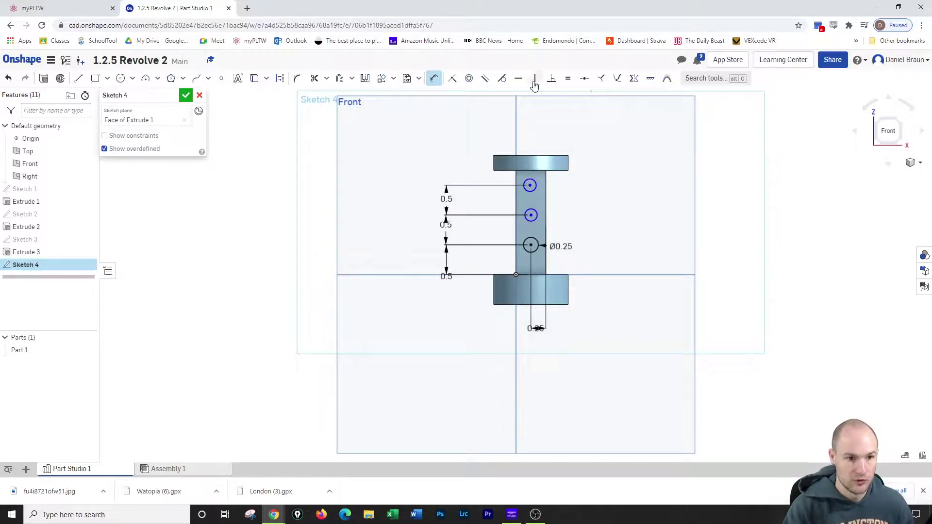
- Apply vertical constraints so the middle and top circle centres align with the lowest circle's centre
left_click(534, 79)
left_click(529, 244)
left_click(531, 216)
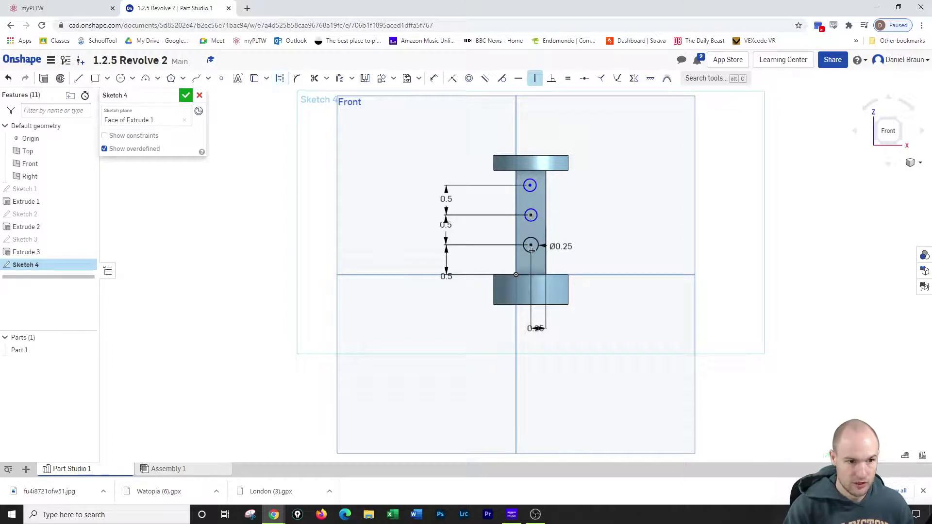
left_click(531, 245)
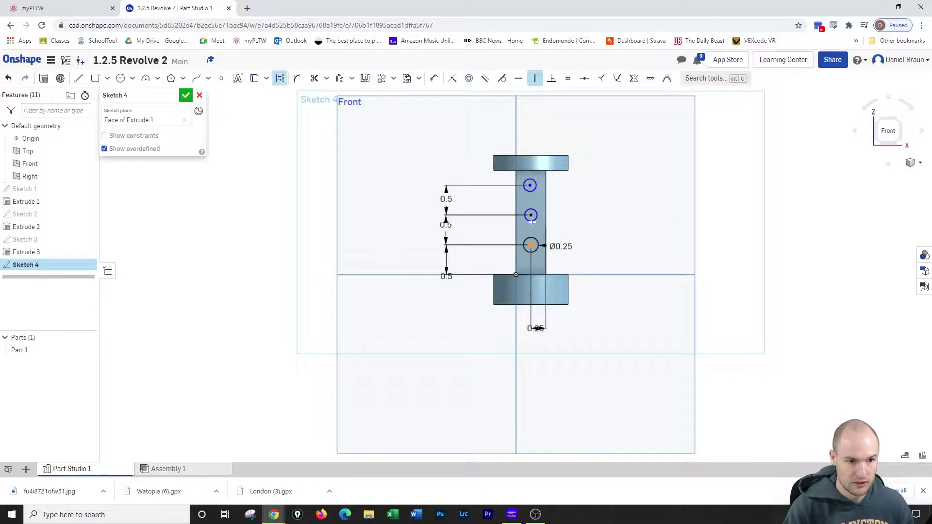
left_click(532, 183)
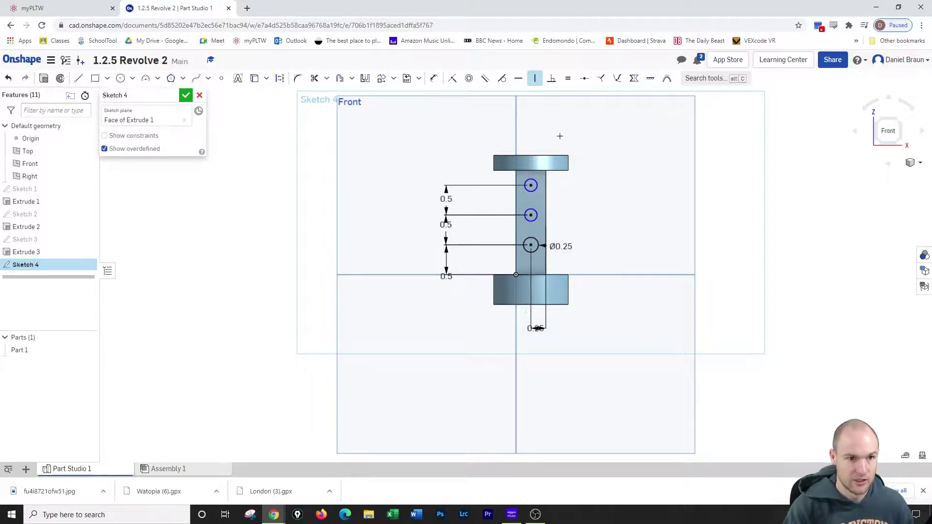
- Constrain the middle and top circles to be equal in size to the lowest circle
left_click(568, 78)
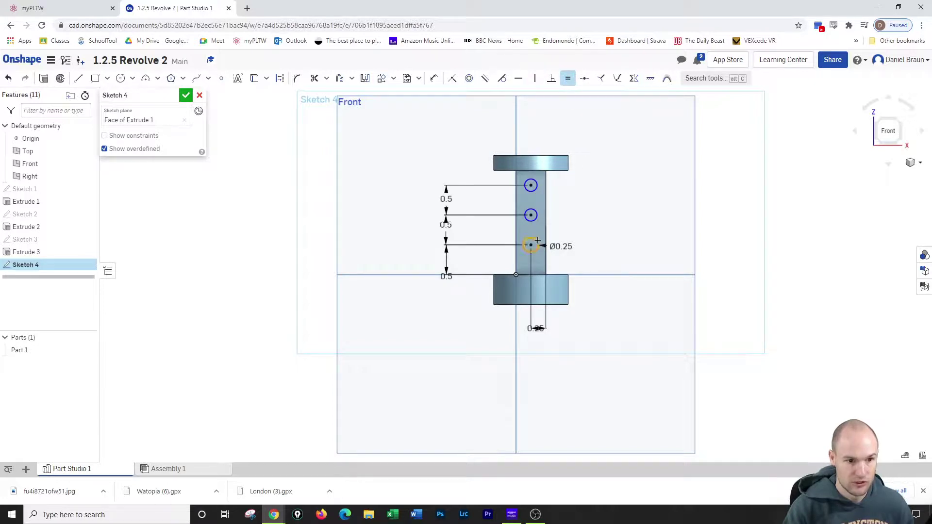
left_click(531, 215)
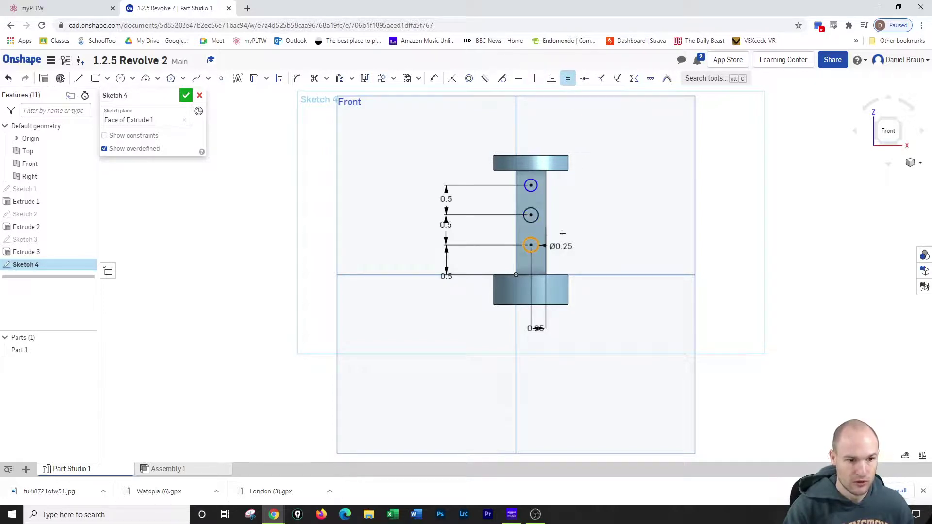
left_click(536, 192)
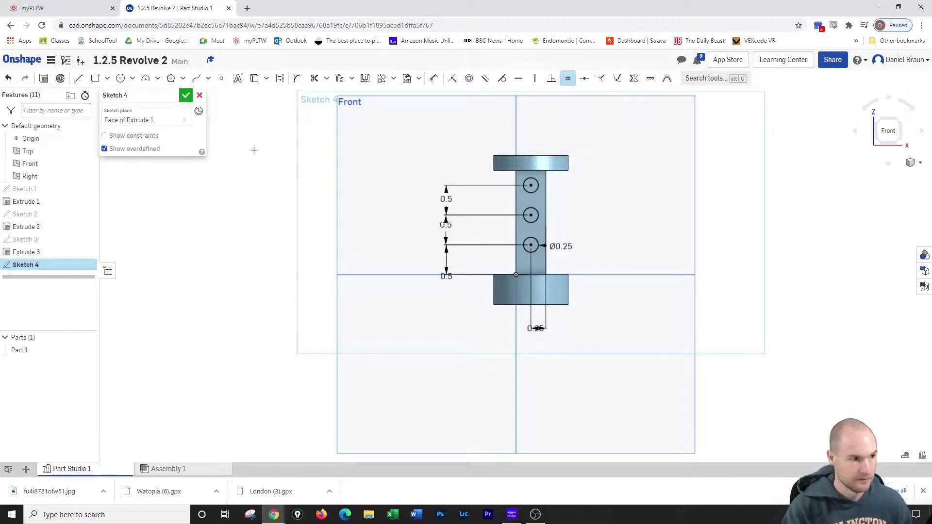
- Draw a vertical line through the three circle centres from the column's base edge to its top edge
left_click(79, 79)
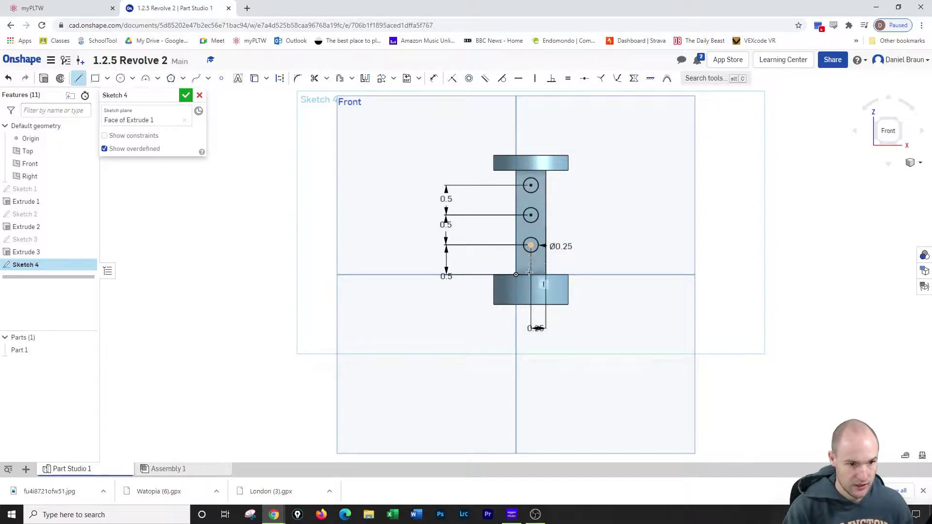
left_click(529, 274)
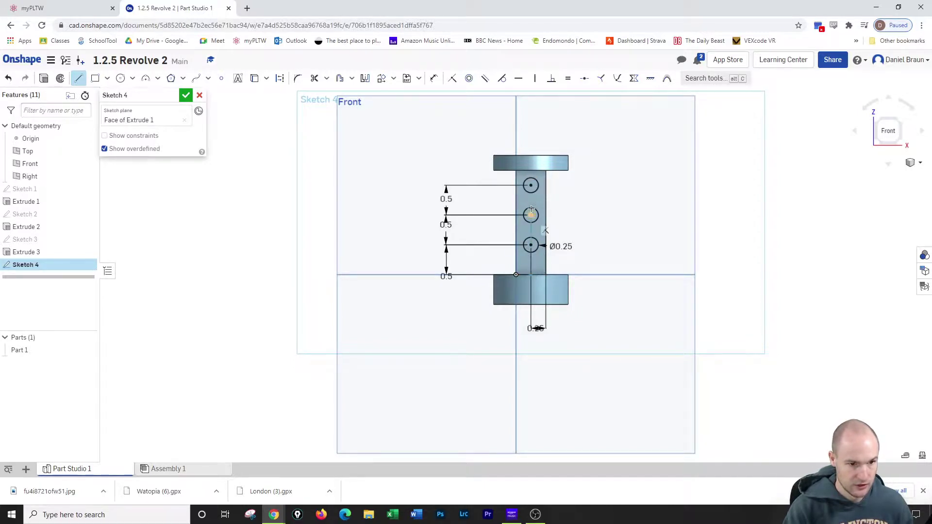
left_click(530, 172)
right_click(611, 199)
left_click(638, 206)
- Trim away the circles' right halves and the line segments outside them, leaving three closed half-circles, and finish the sketch
left_click(314, 78)
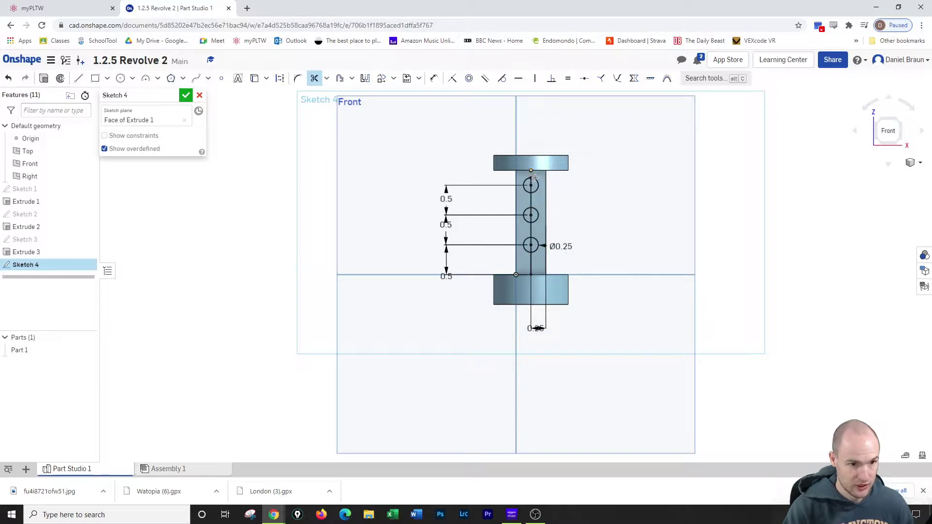
left_click(538, 206)
left_click(537, 250)
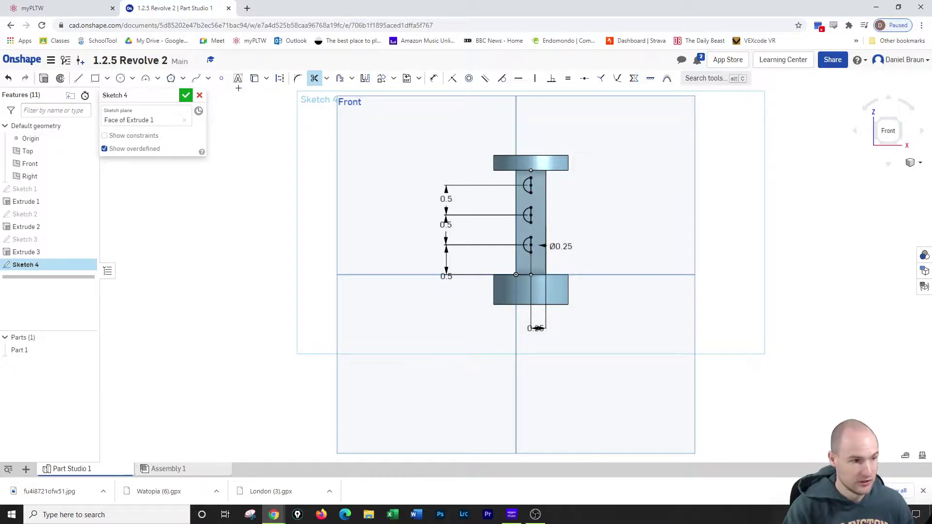
left_click(186, 95)
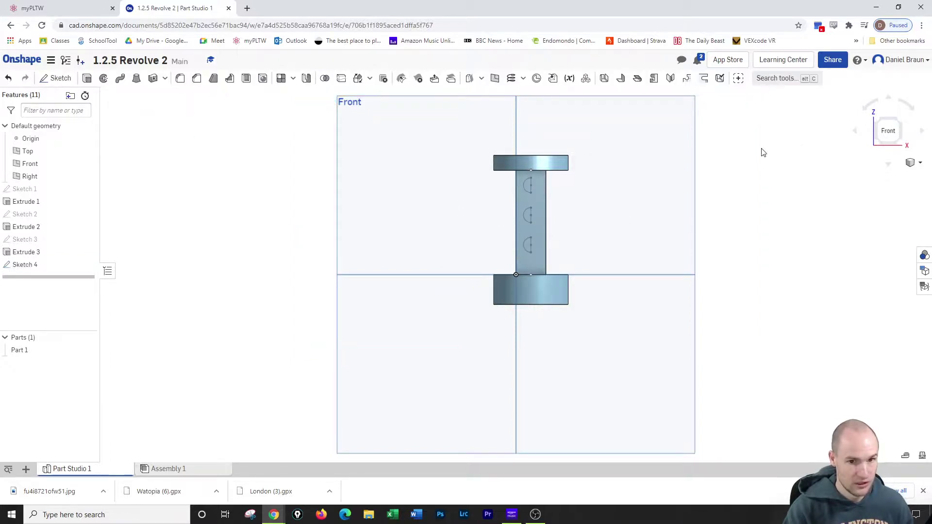
- Revolve the three half-circles a full turn about the top half-circle's straight edge as a Remove operation, cutting spherical recesses in the column
key("shift+7")
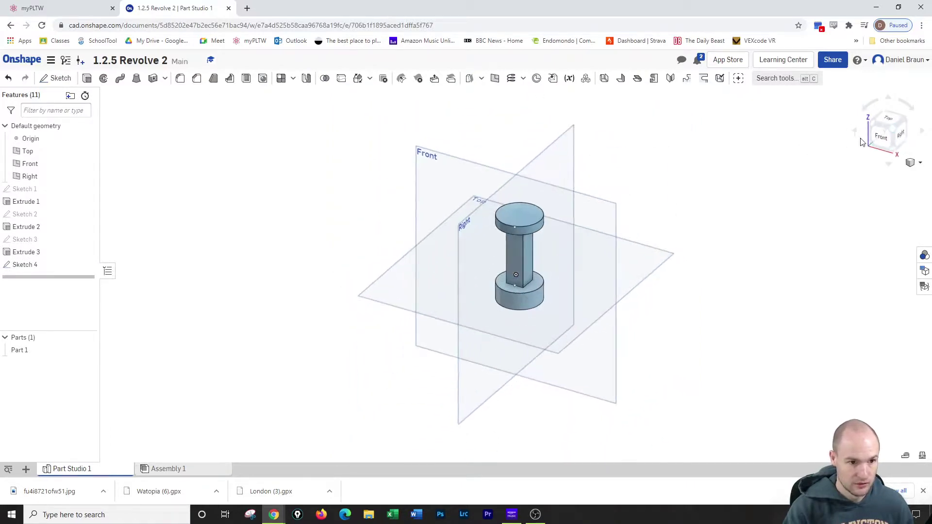
scroll(516, 268, "up", 5)
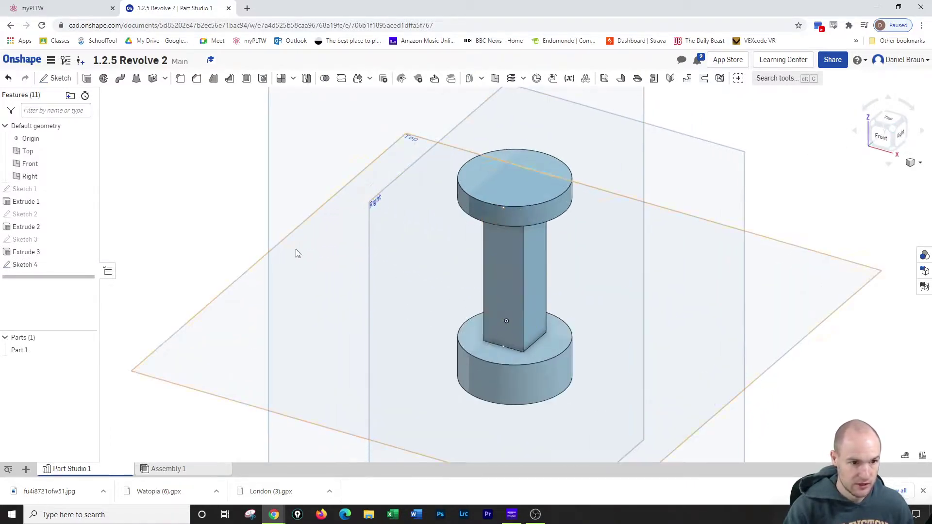
left_click(104, 78)
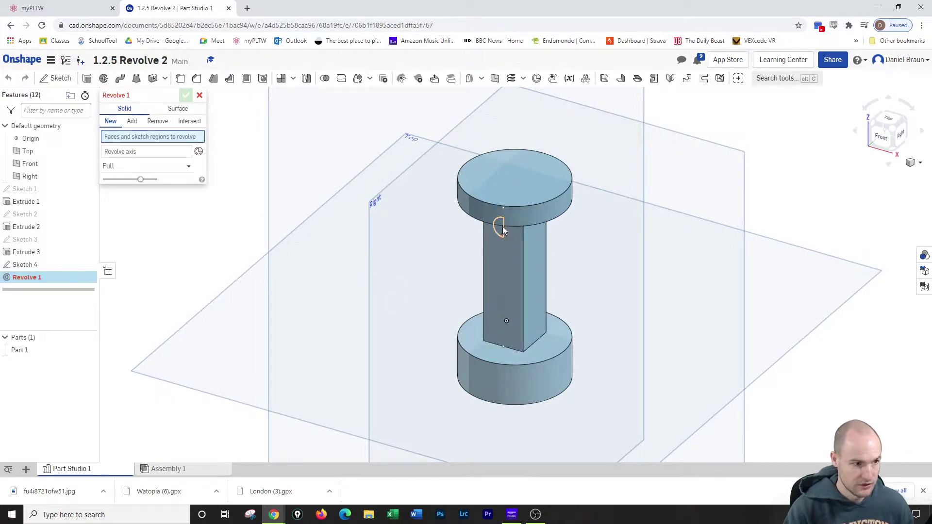
left_click(138, 154)
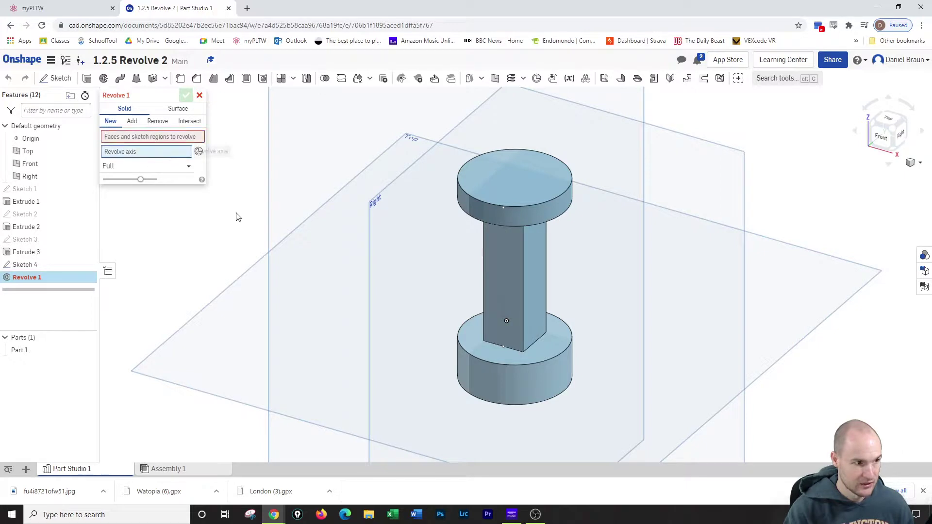
left_click(503, 230)
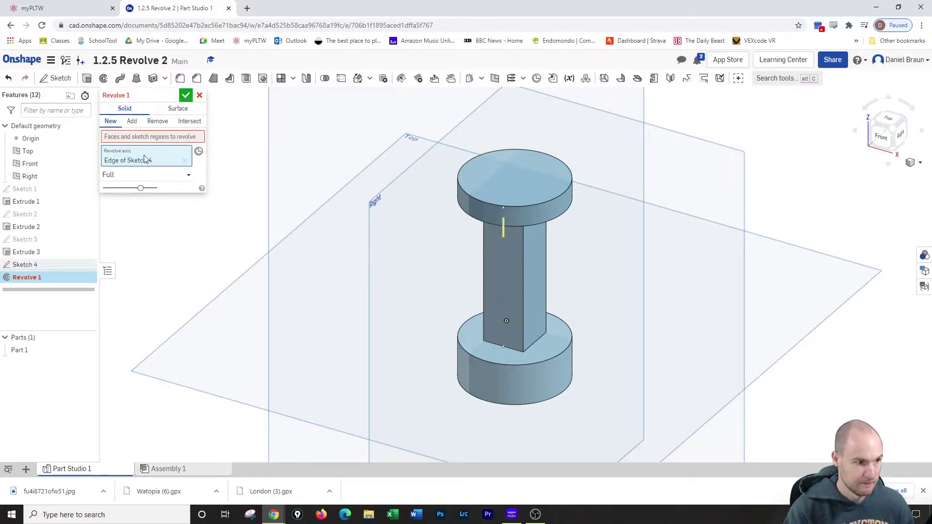
left_click(152, 139)
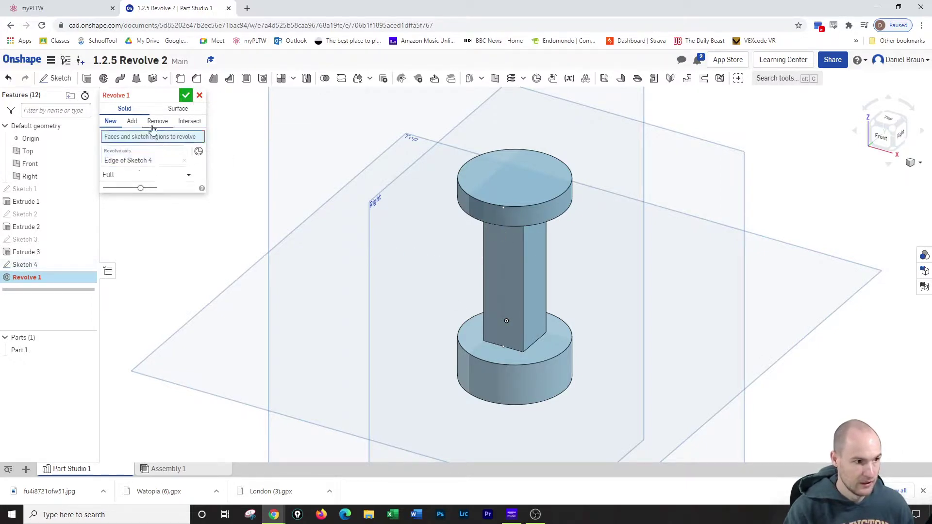
left_click(154, 122)
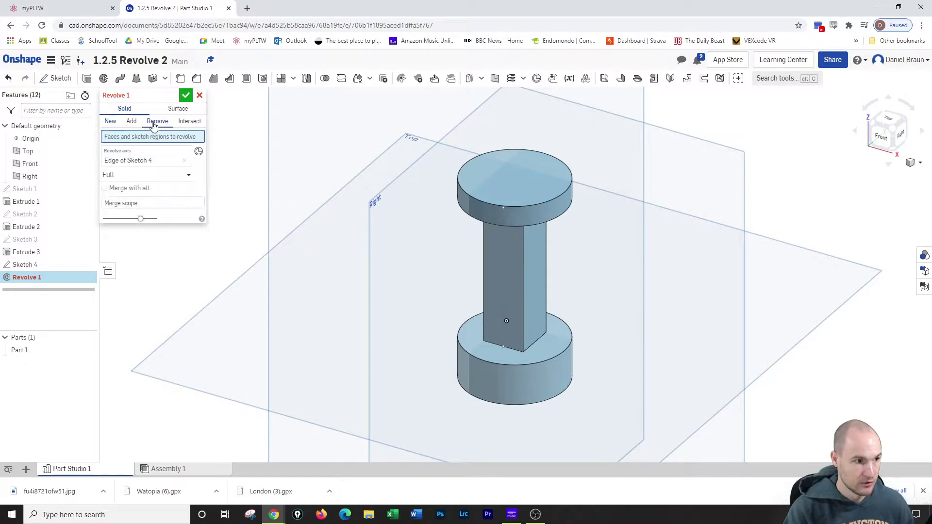
left_click(497, 228)
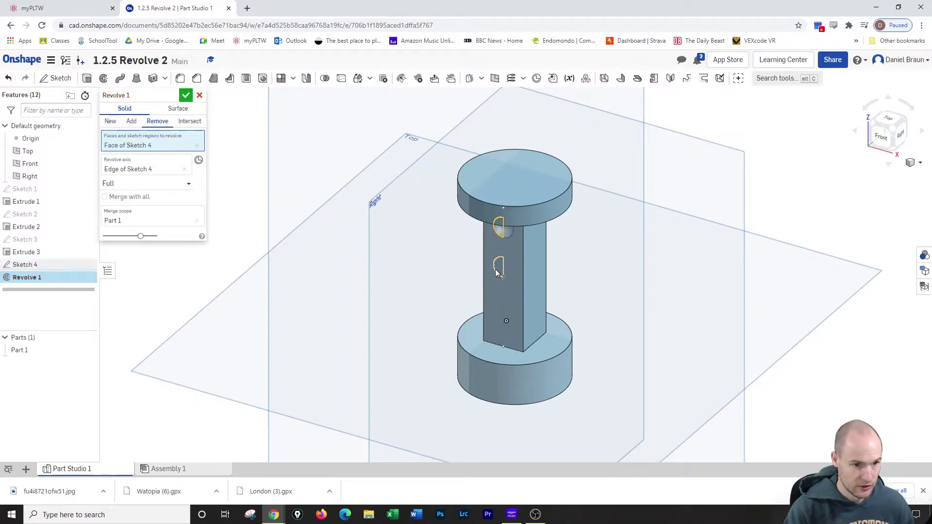
left_click(499, 269)
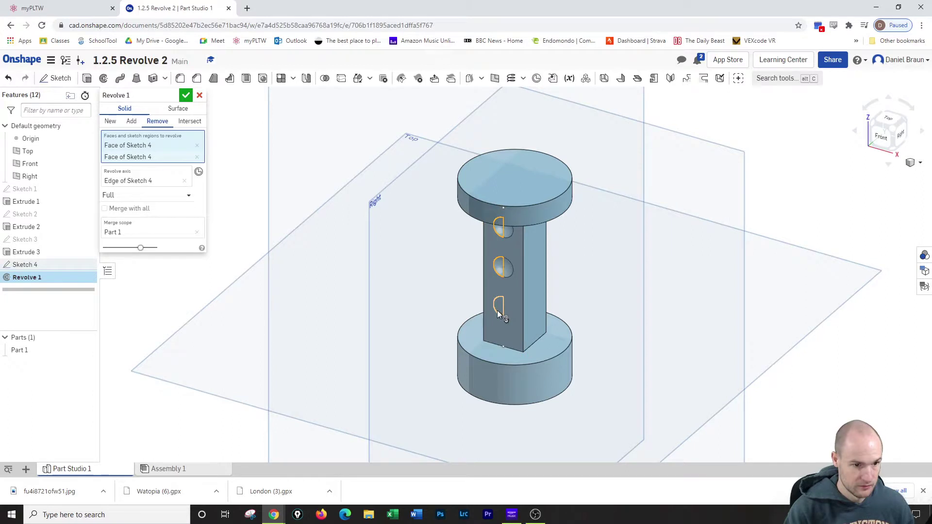
left_click(497, 310)
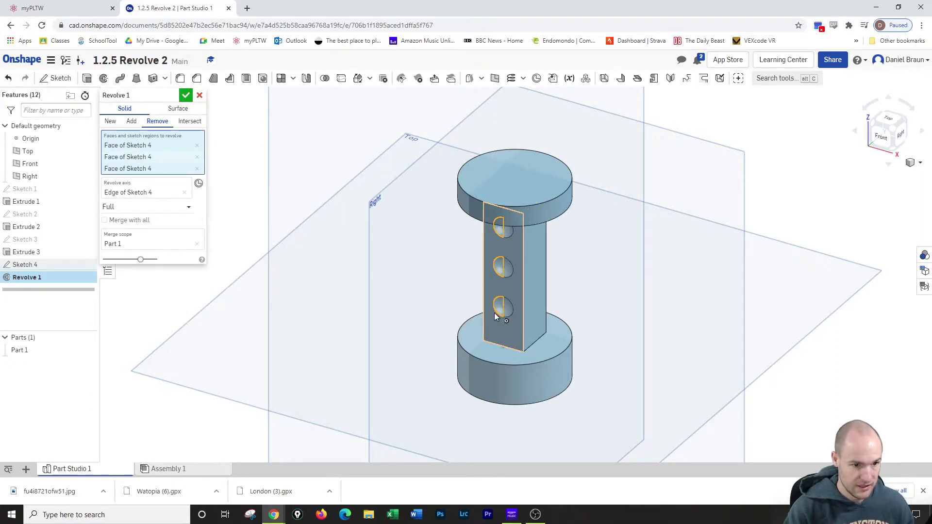
left_click(186, 95)
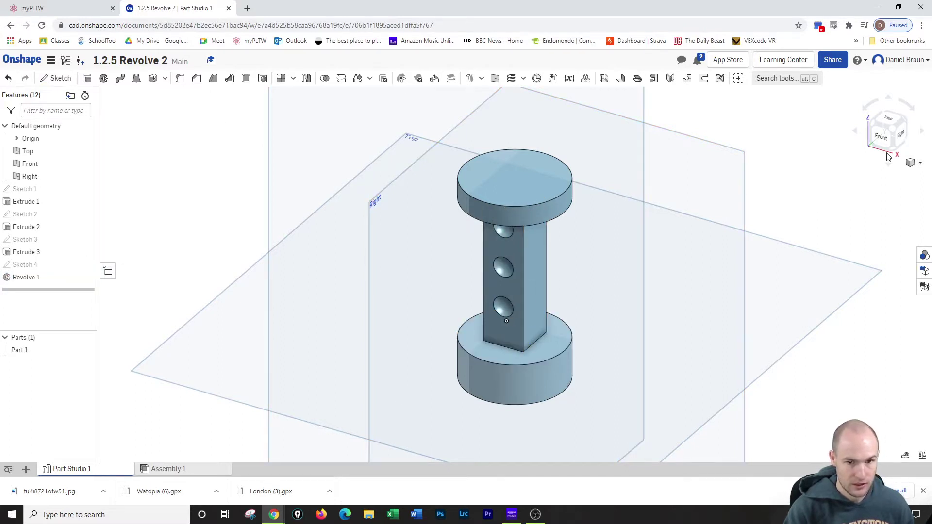
left_click(898, 125)
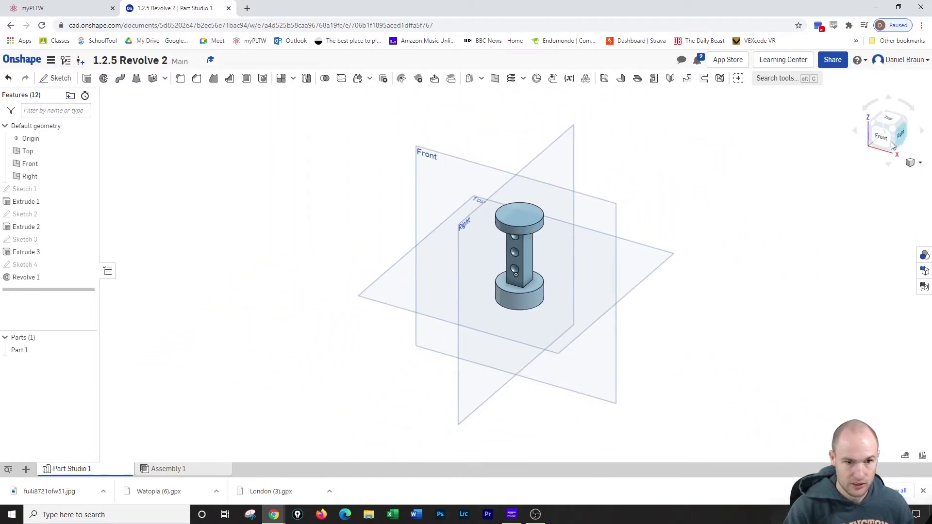
scroll(558, 252, "up", 5)
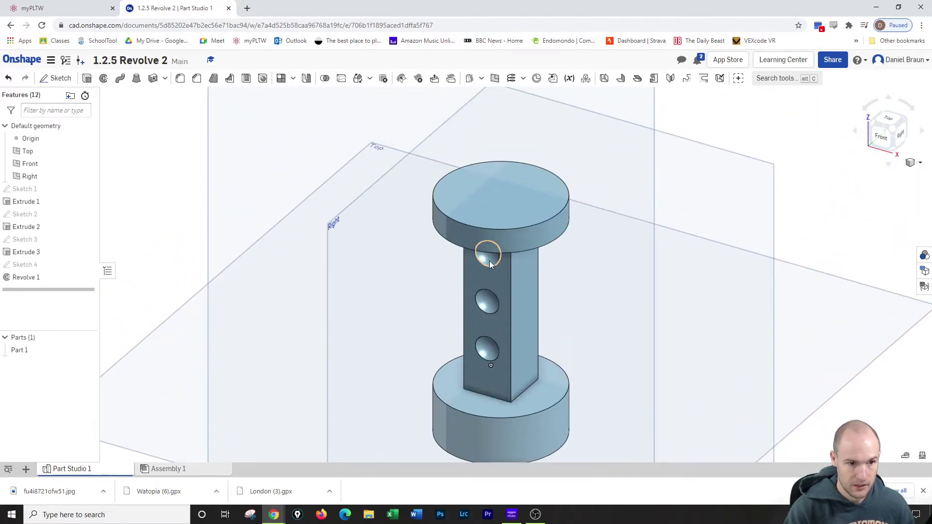
scroll(625, 316, "down", 5)
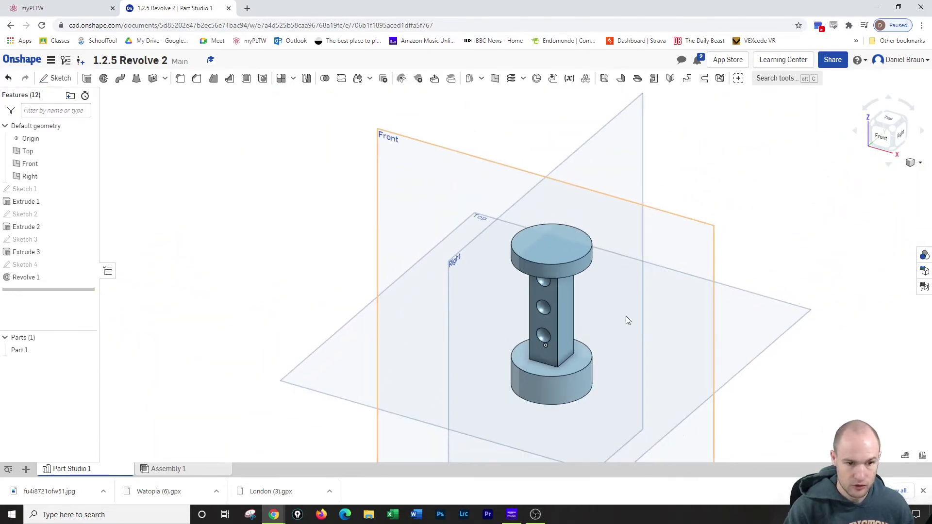